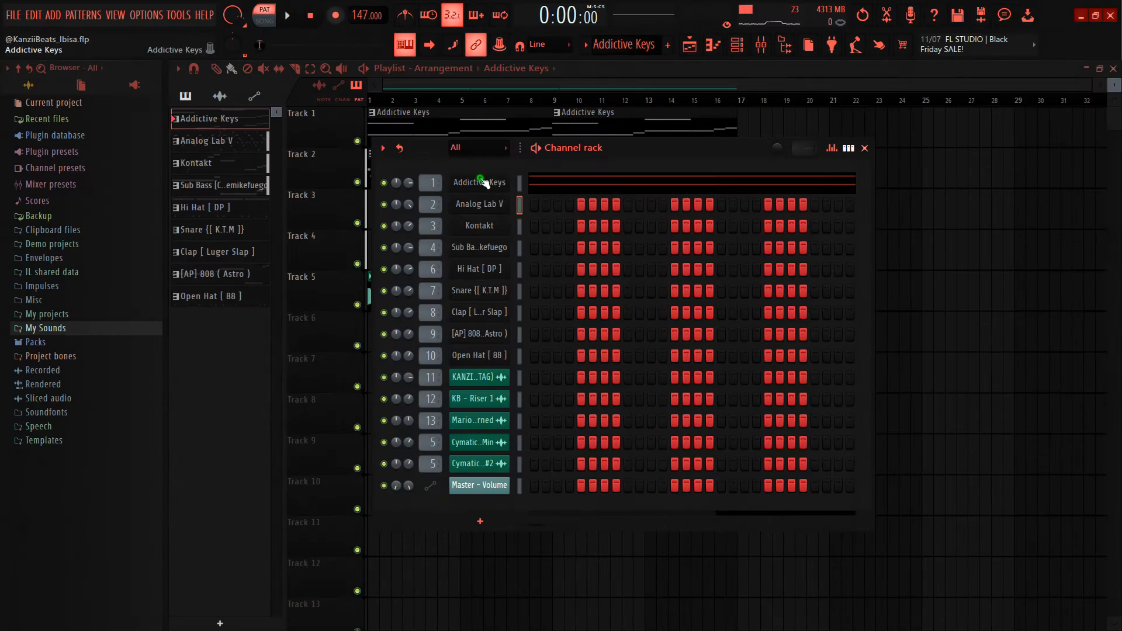
Step: Open the Addictive Keys pattern in the piano roll, play it back and examine its notes
click(478, 183)
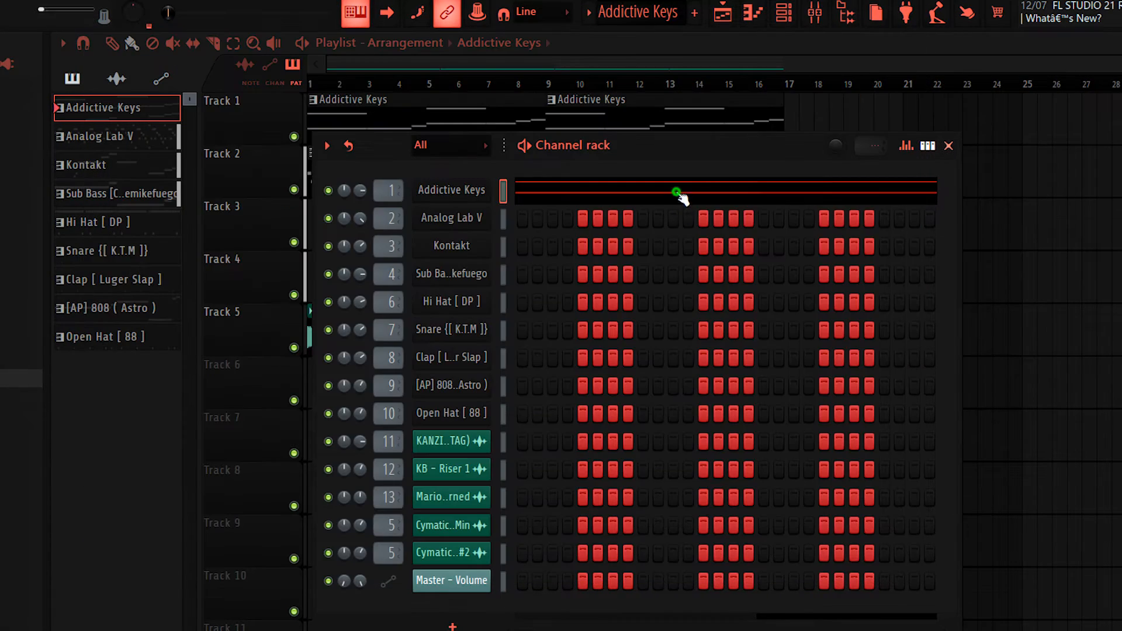
click(681, 199)
scroll(417, 198, down, 2)
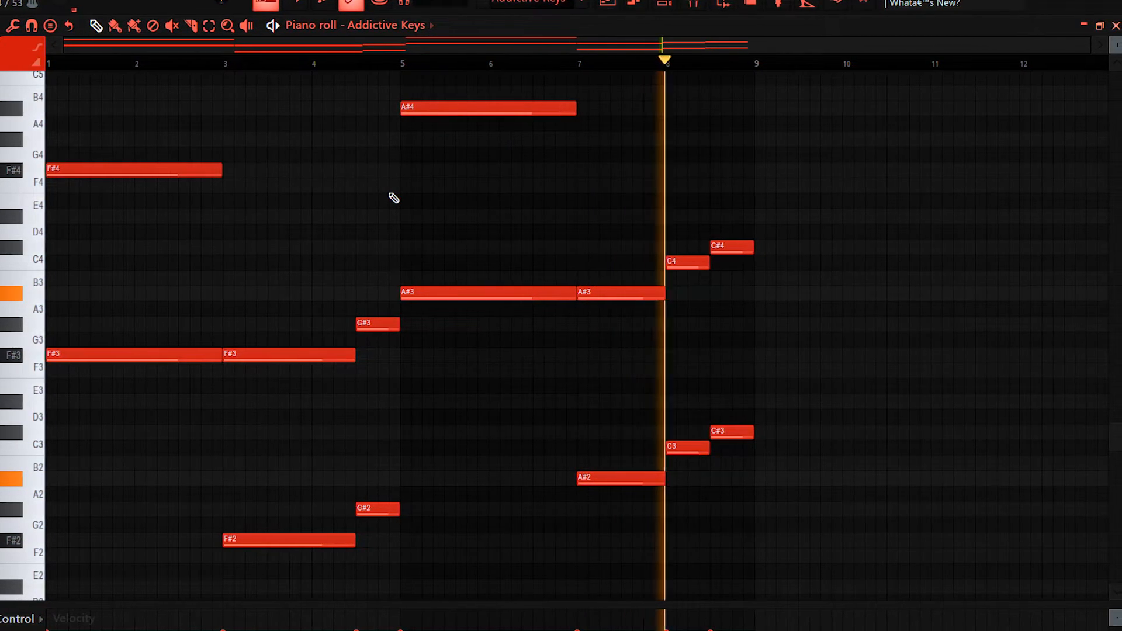
key(space)
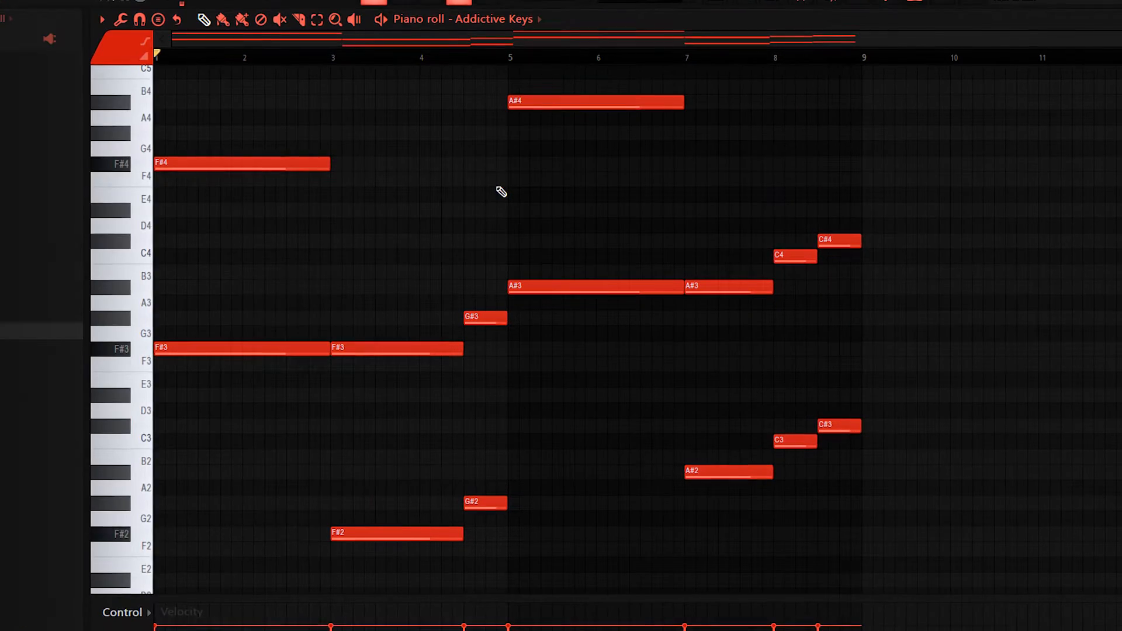
click(215, 348)
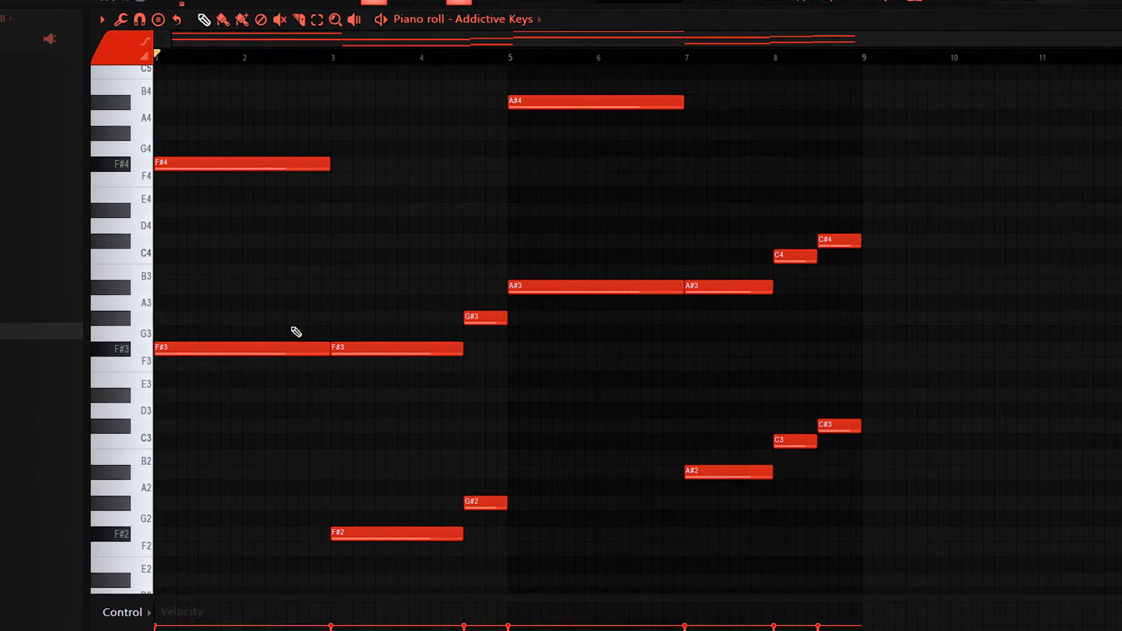
drag(295, 326, 387, 370)
right_click(398, 391)
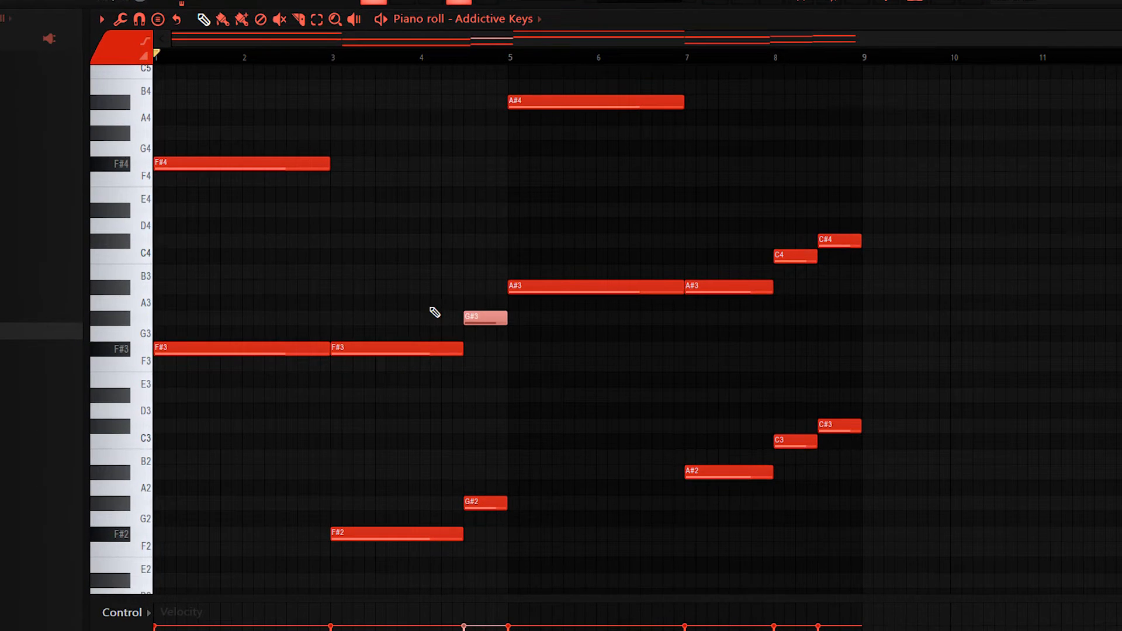
Step: Try an extra note below the A#3 at bar 5, raising it from D#3 to G3, and delete it
drag(541, 251, 531, 383)
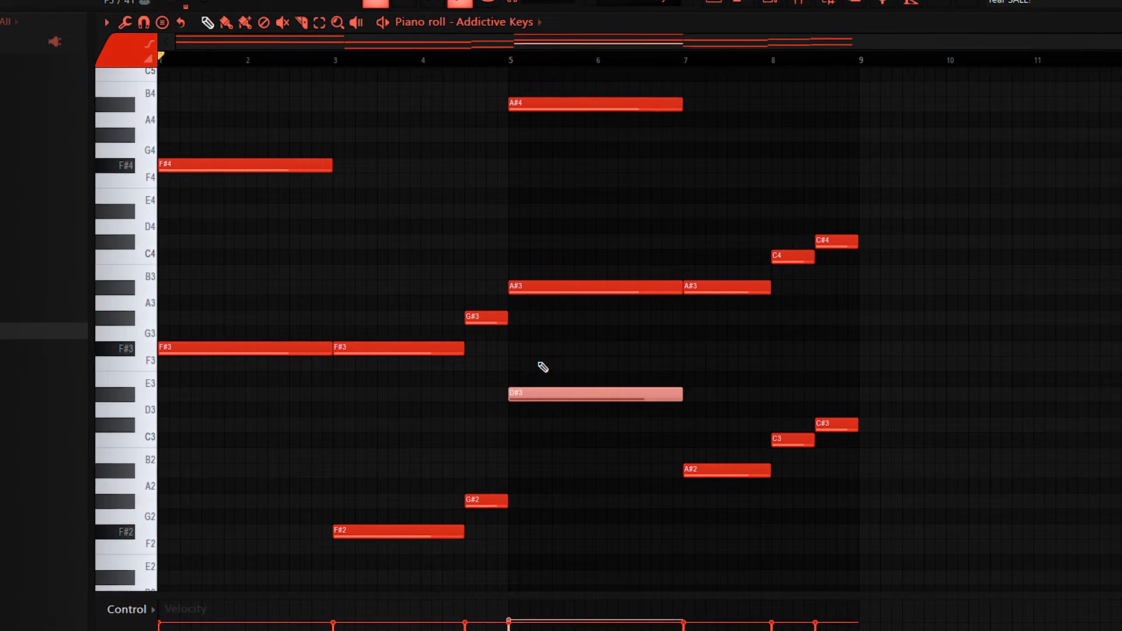
key(Up)
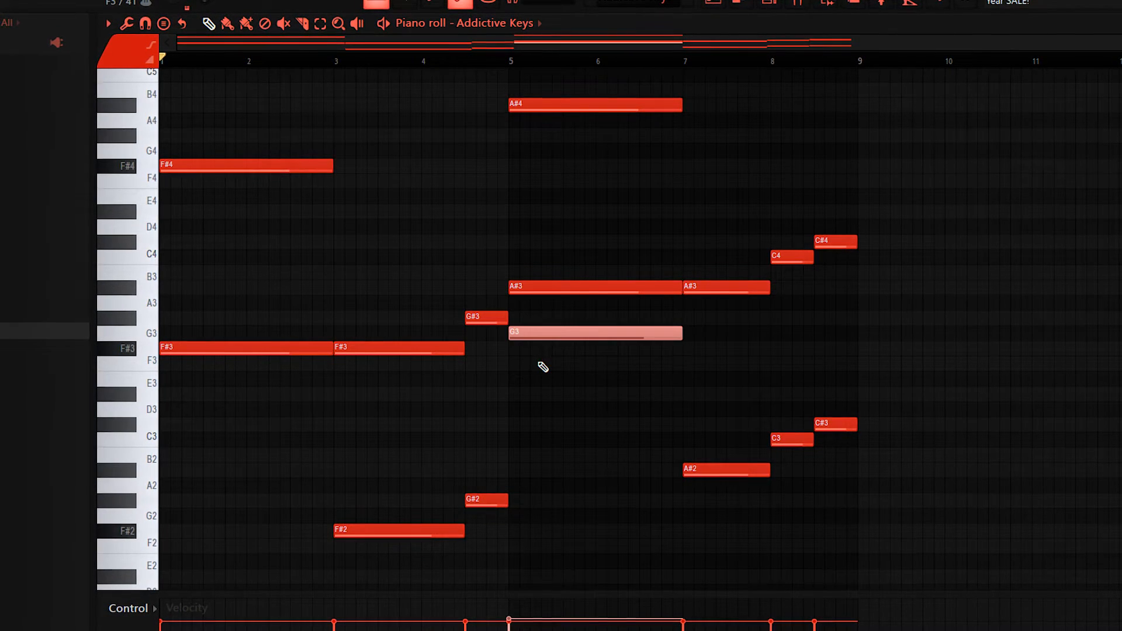
key(shift+Up)
key(shift+Up)
key(Delete)
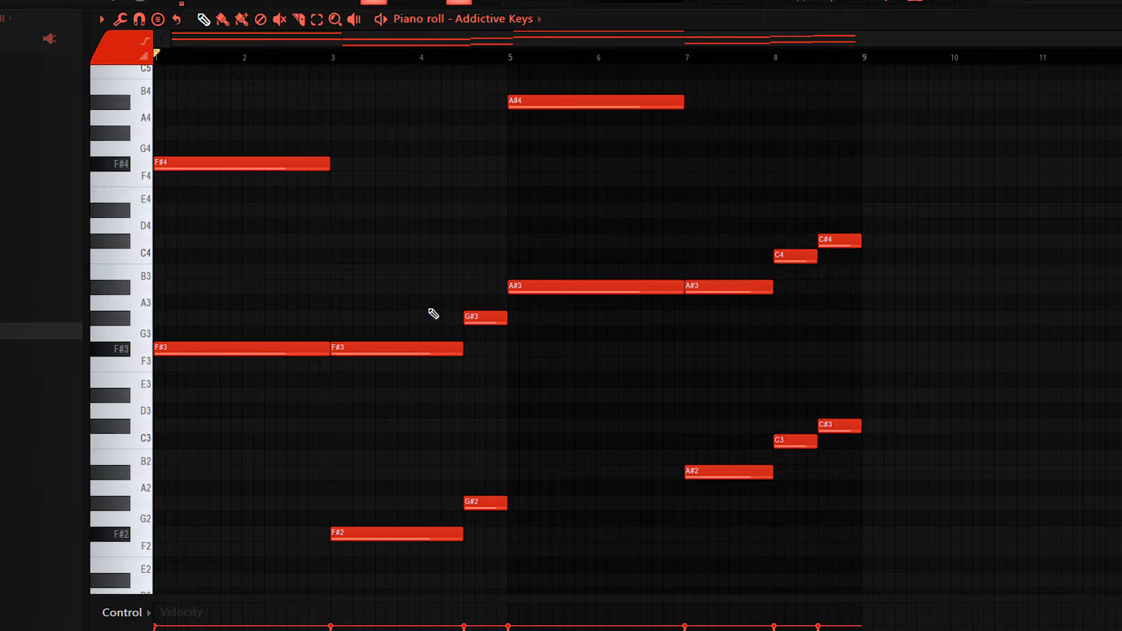
Step: Examine the low and octave notes of Addictive Keys and the Fruity parametric EQ 2 on its mixer track
drag(530, 257, 554, 316)
scroll(235, 248, down, 3)
drag(226, 218, 266, 323)
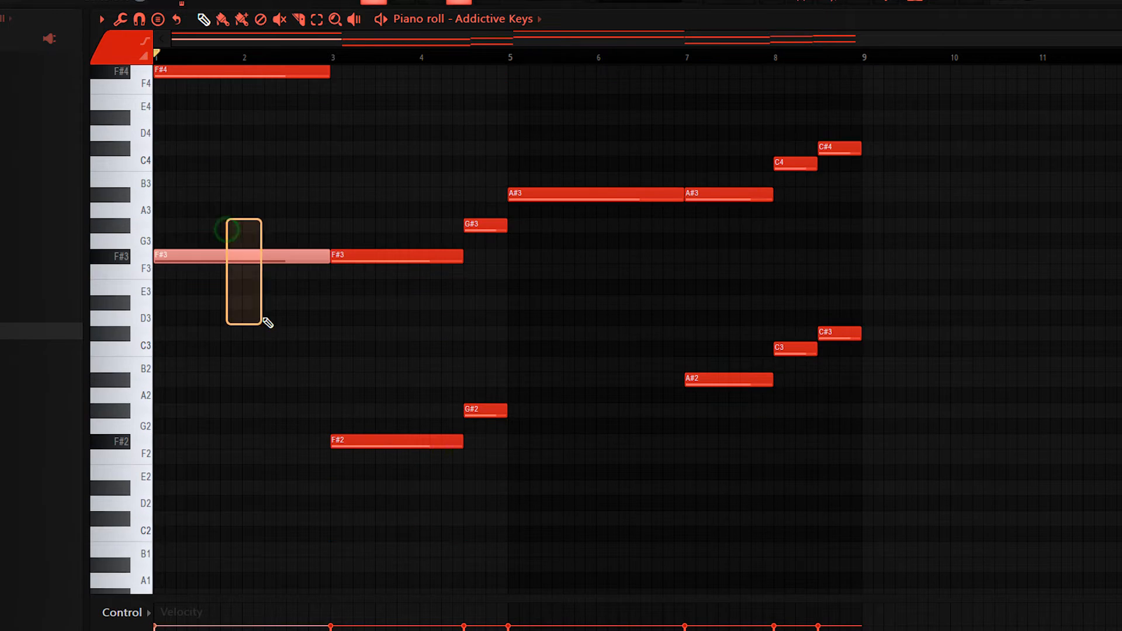
scroll(323, 308, up, 4)
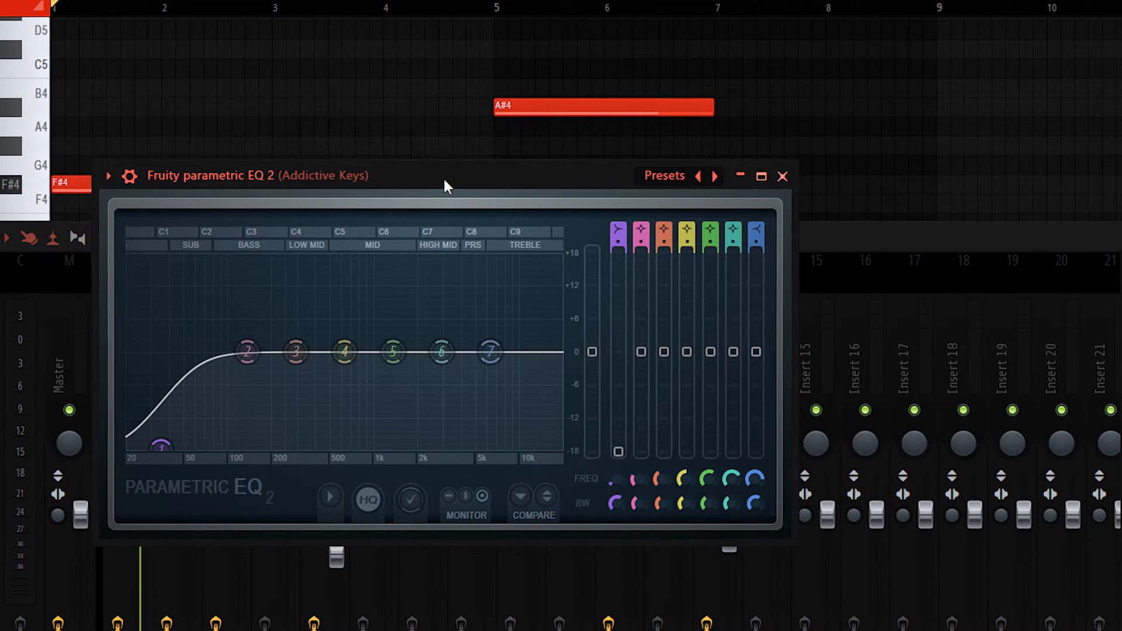
drag(445, 178, 500, 185)
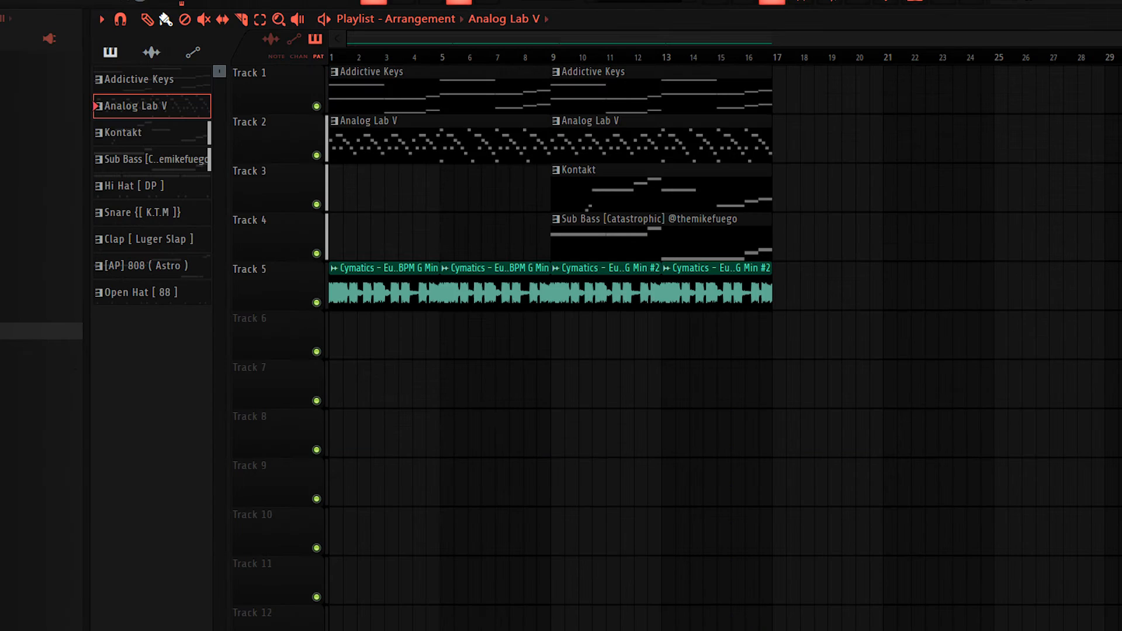
Step: Check the preset loaded in Analog Lab V, and open its pattern in the piano roll for playback
key(F6)
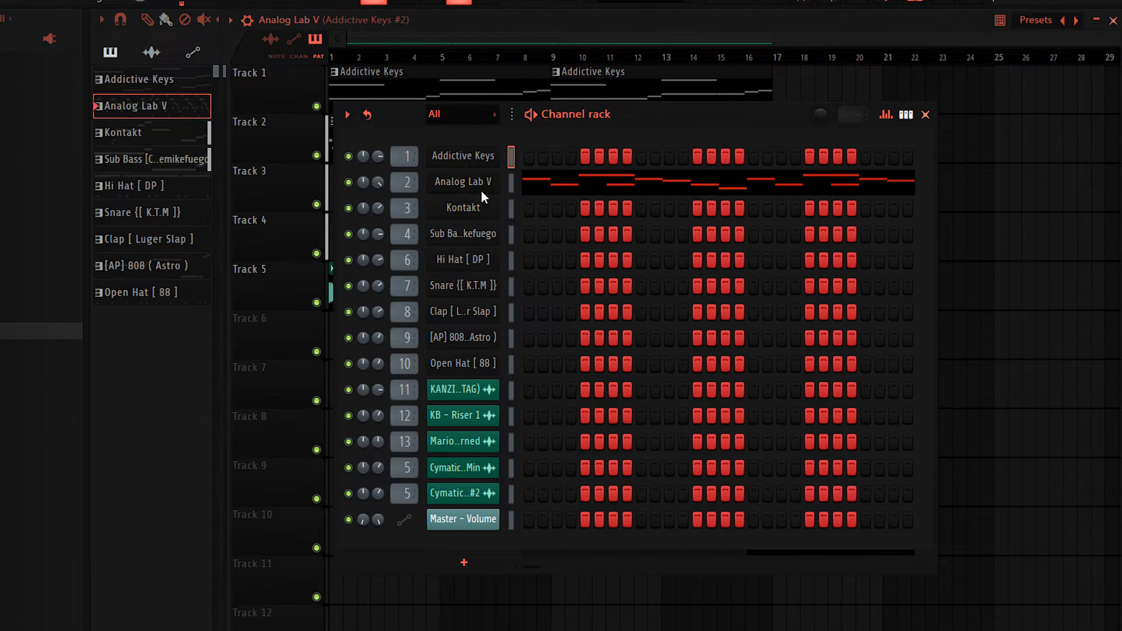
click(482, 188)
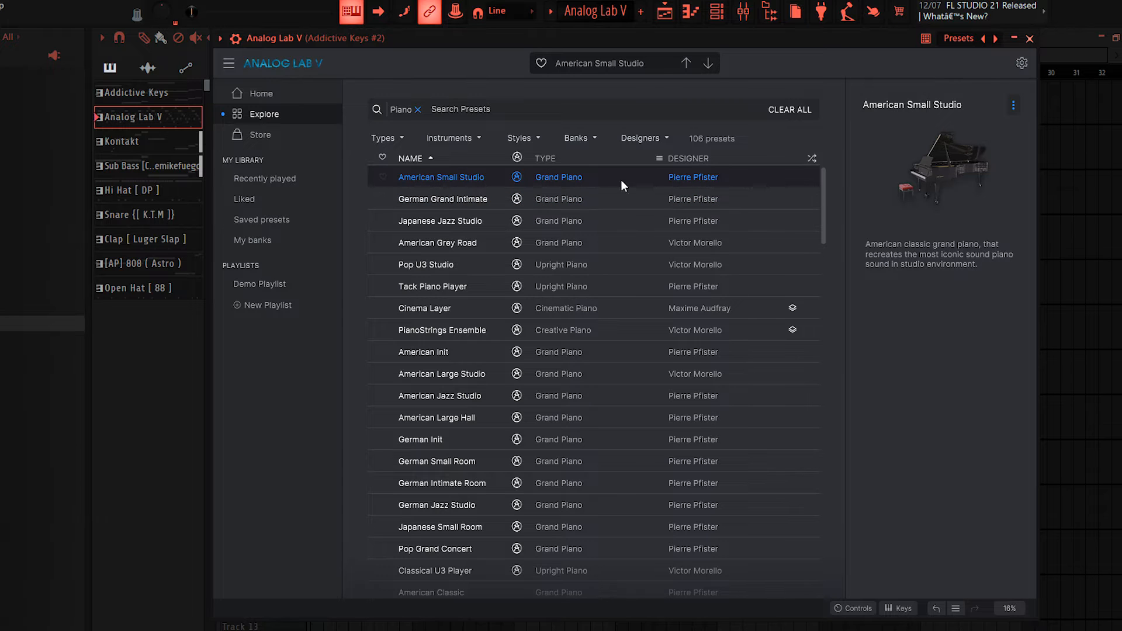
click(1030, 39)
click(645, 186)
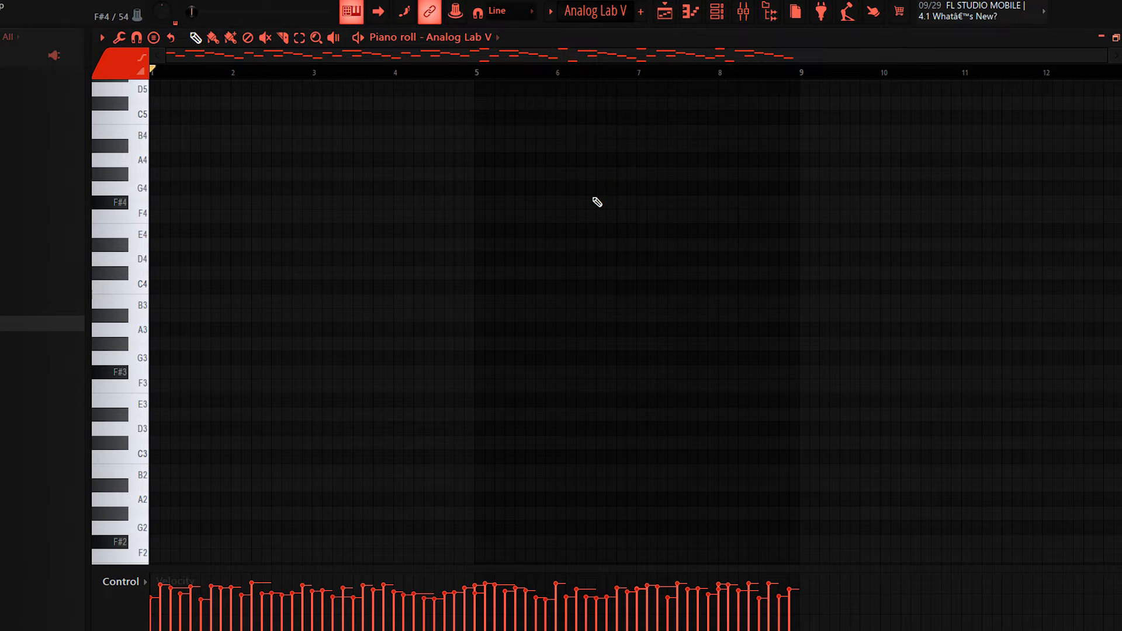
key(space)
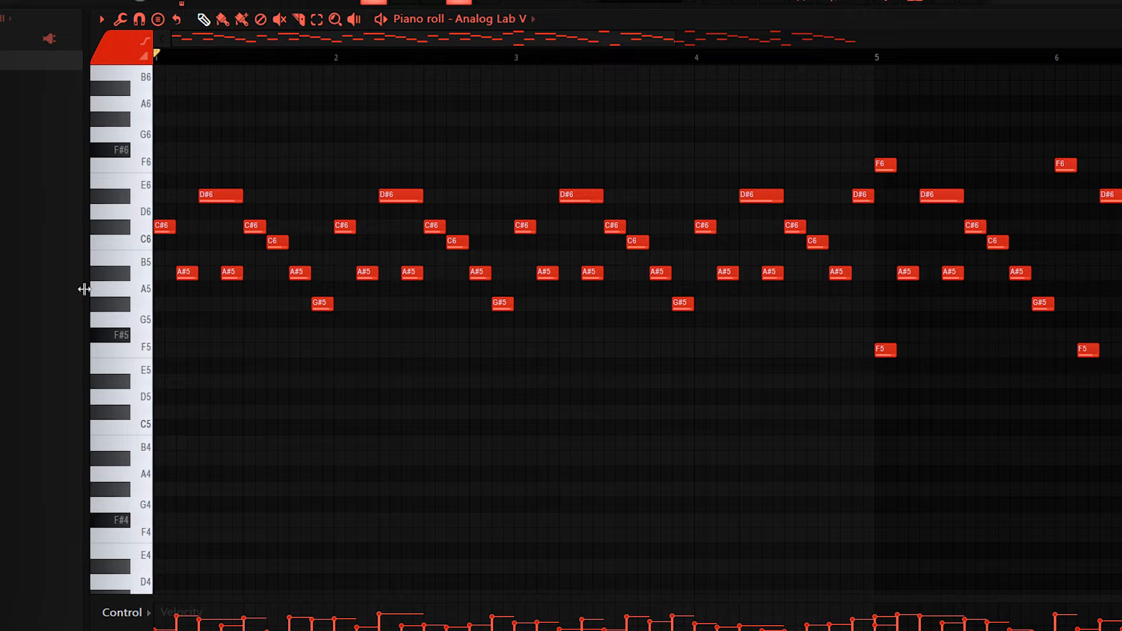
Step: Select the first bar's phrase of the Analog Lab V melody and compare it with its repeats in the following bars
drag(277, 255, 150, 158)
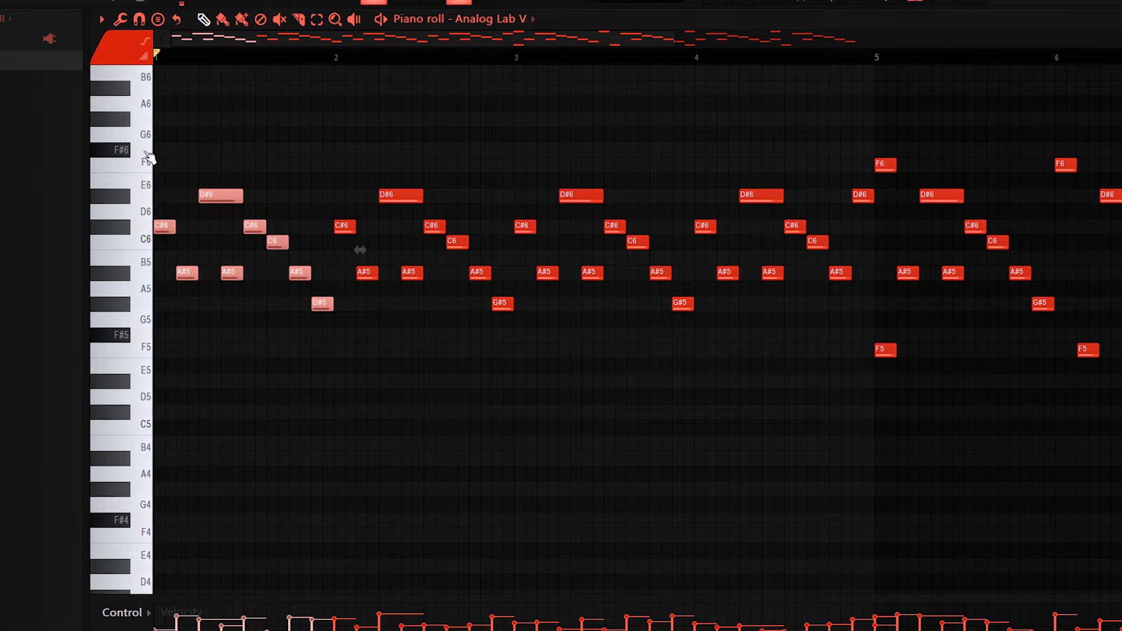
scroll(181, 420, down, 2)
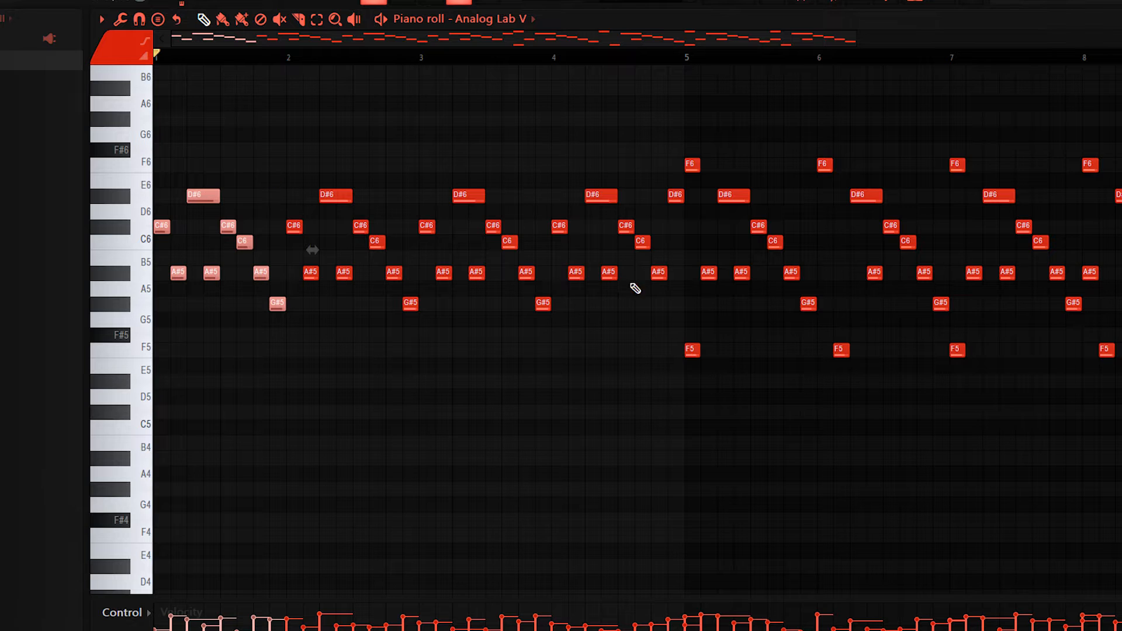
scroll(596, 347, up, 2)
scroll(521, 348, down, 2)
Step: Examine the F6 and F5 notes in the Analog Lab V melody's variation from bar 5 onward
drag(520, 199, 641, 544)
scroll(501, 488, up, 5)
ctrl+click(572, 515)
scroll(553, 456, down, 3)
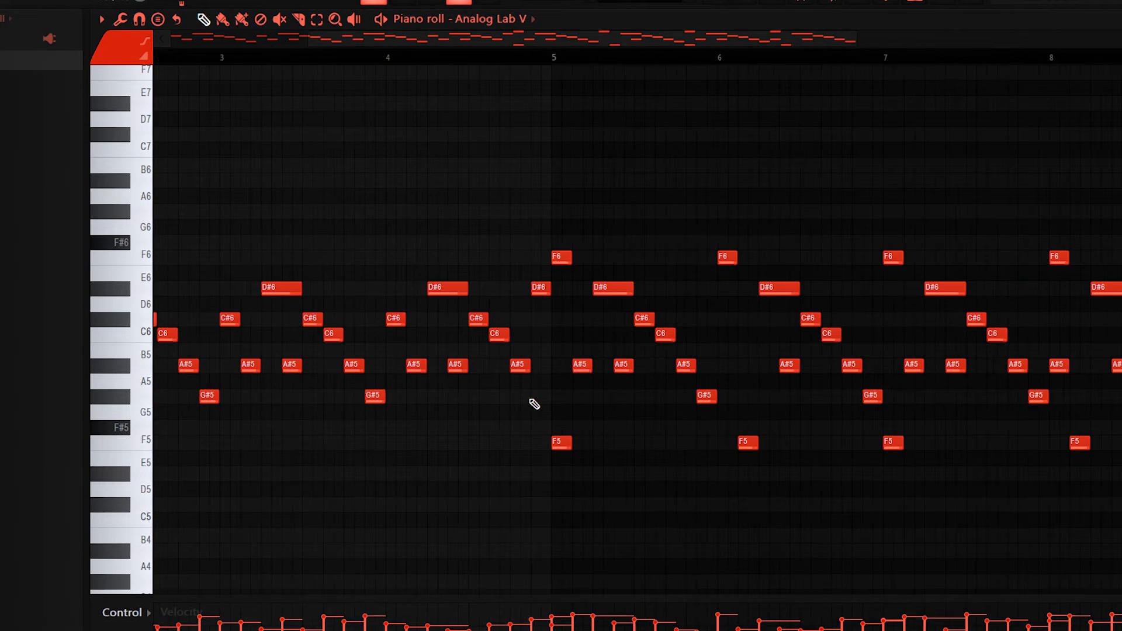
scroll(526, 334, up, 4)
scroll(436, 408, down, 3)
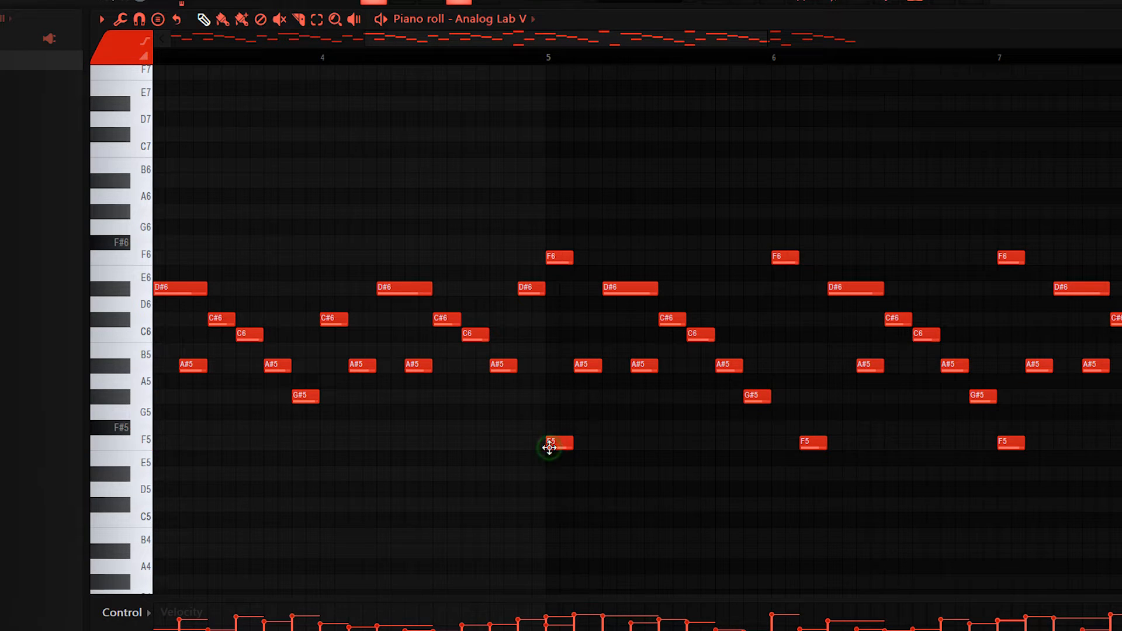
scroll(549, 448, up, 2)
scroll(579, 441, down, 3)
scroll(632, 409, down, 3)
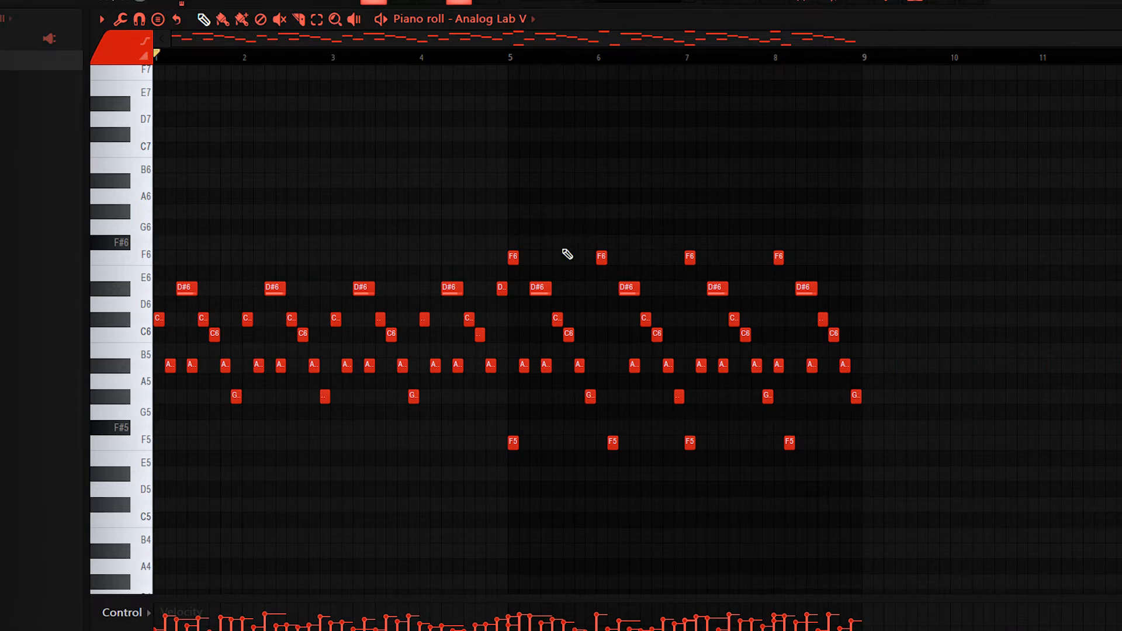
Step: Inspect the Fruity parametric EQ 2 and ValhallaRoom settings on the Addictive Keys #2 mixer track
click(804, 2)
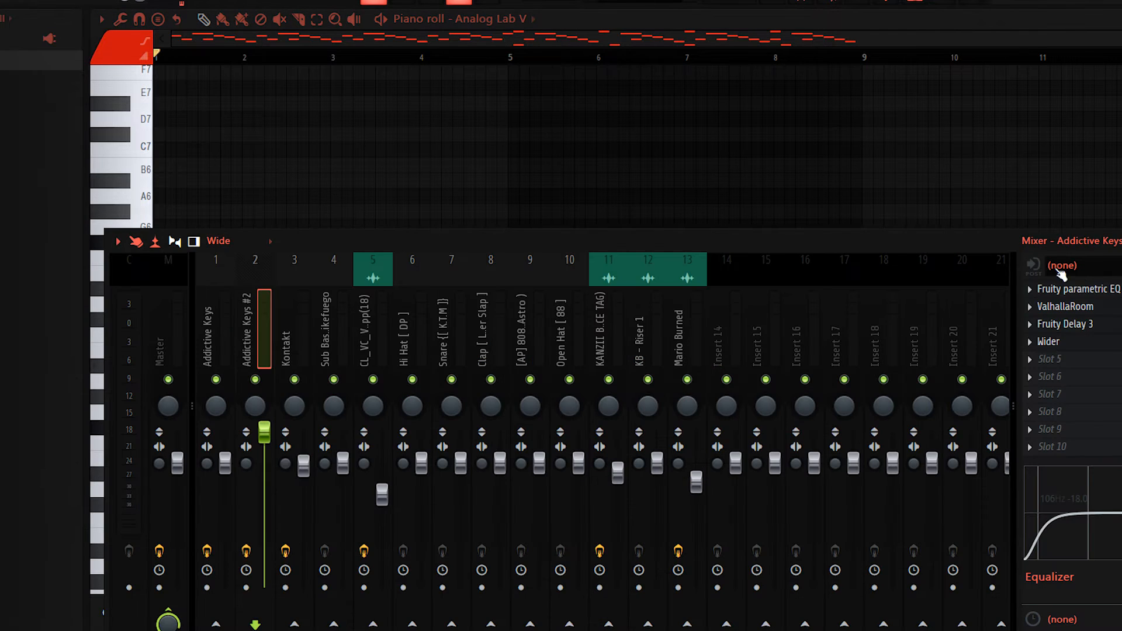
click(1066, 288)
click(1064, 288)
click(1055, 309)
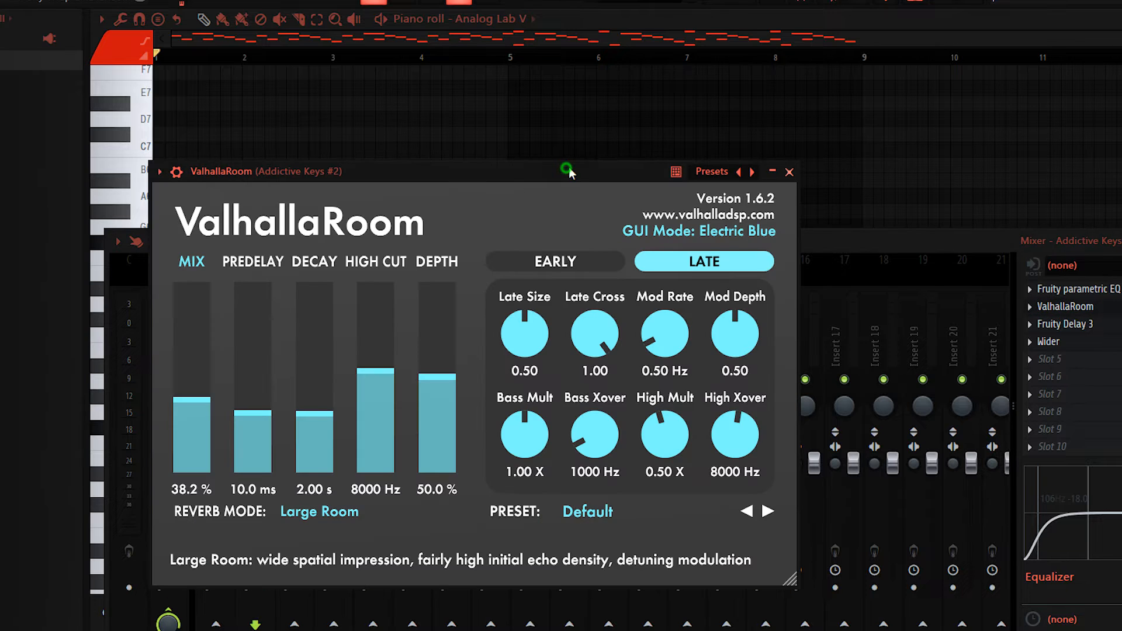
drag(569, 168, 697, 118)
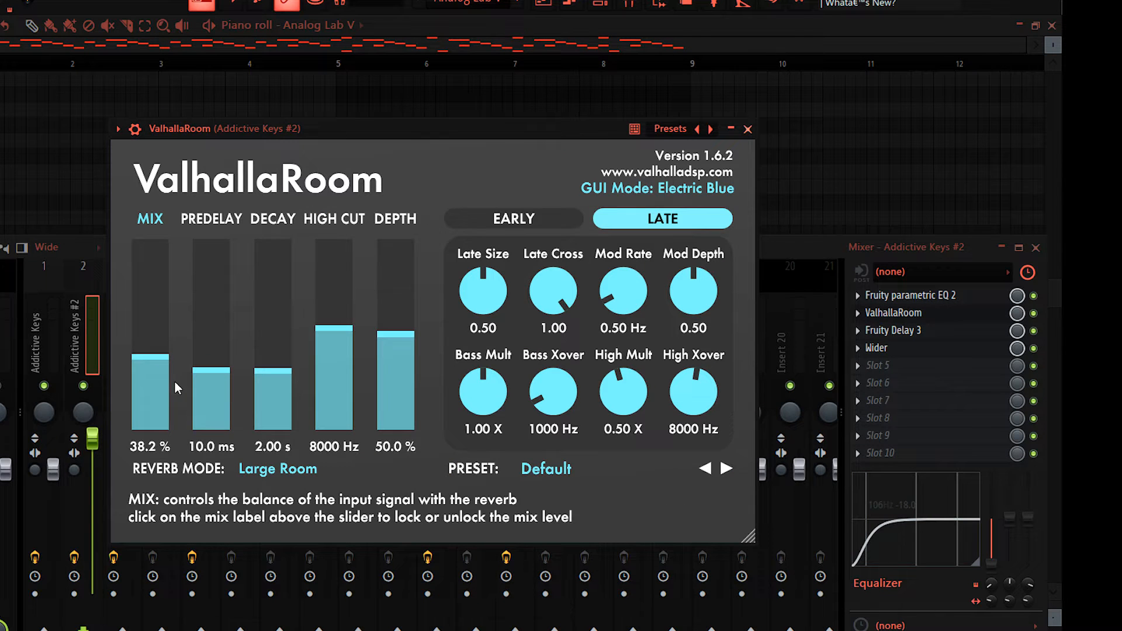
click(947, 316)
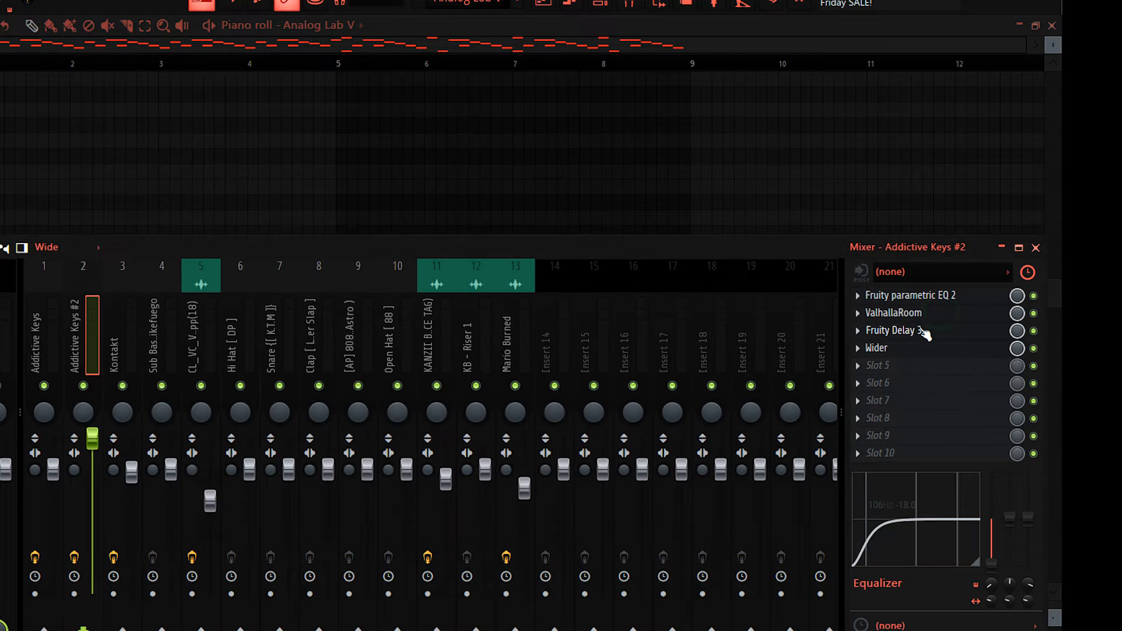
Step: Inspect the Fruity Delay 3 and Wider settings on the Addictive Keys #2 mixer track
click(923, 329)
drag(317, 109, 422, 160)
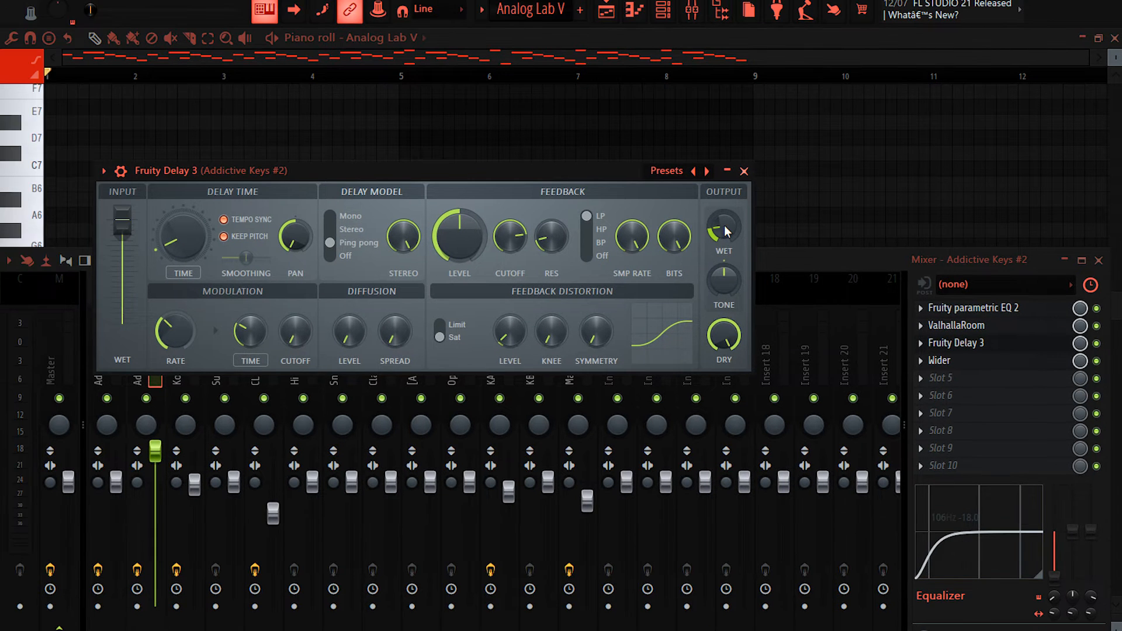
click(974, 363)
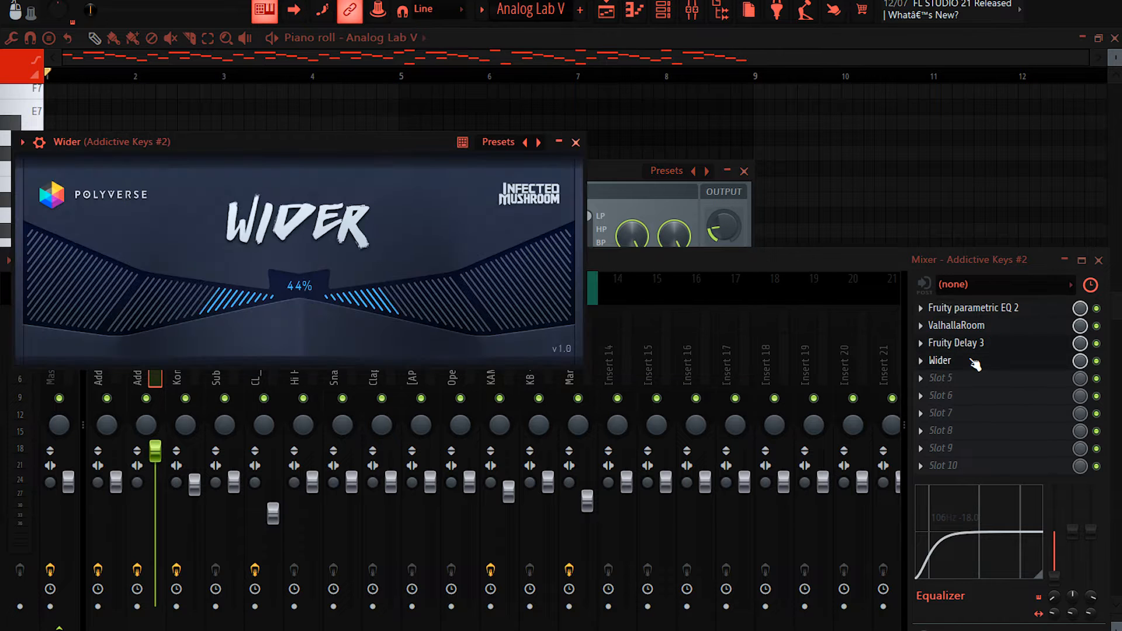
drag(351, 142, 445, 187)
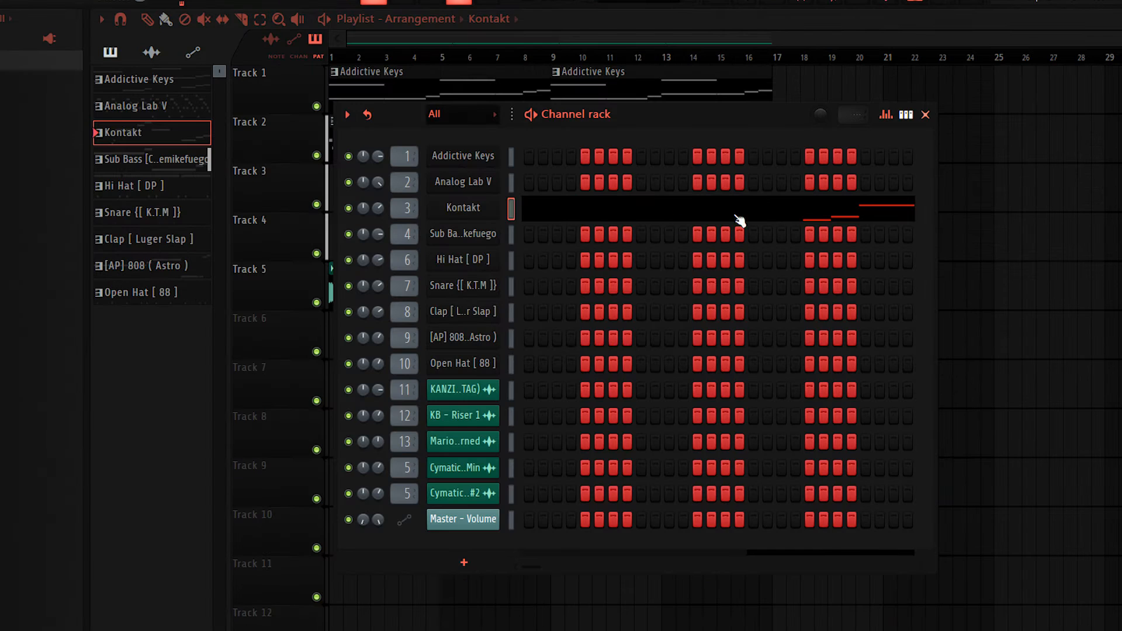
Step: Check the Evolution Hollowbody Blues preset loaded in Kontakt, and play and examine the Kontakt melody in the piano roll
click(496, 217)
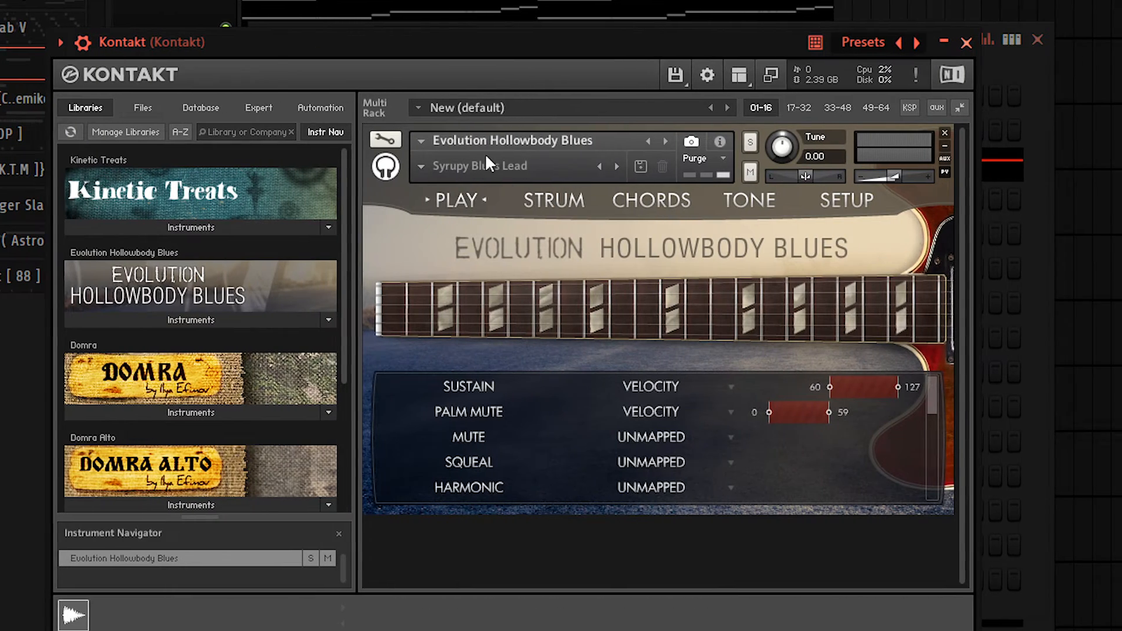
click(473, 166)
mouse_move(518, 193)
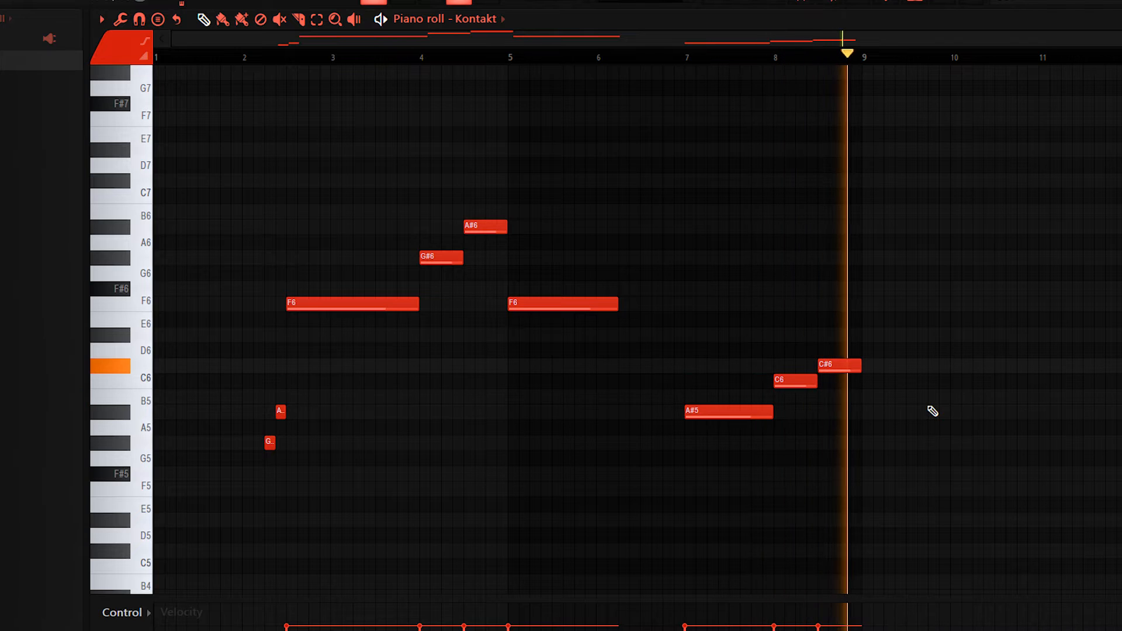
key(space)
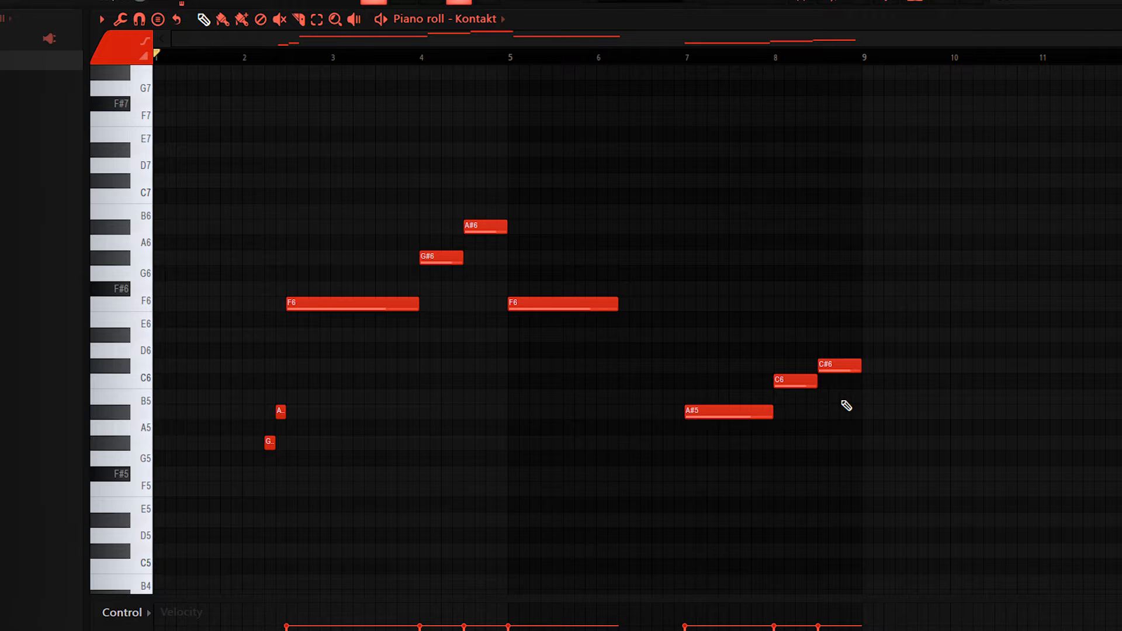
drag(889, 538, 618, 528)
click(484, 342)
click(394, 462)
Step: Inspect the Fruity parametric EQ 2, ValhallaRoom and Fruity Delay 3 settings on the Kontakt mixer track
click(809, 0)
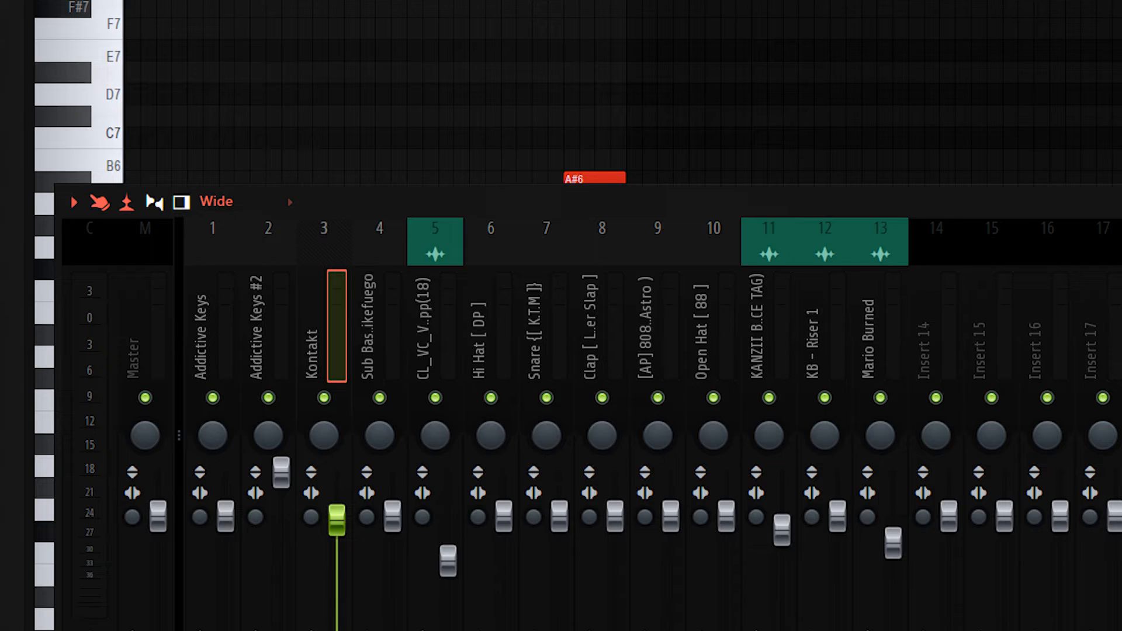
click(1078, 288)
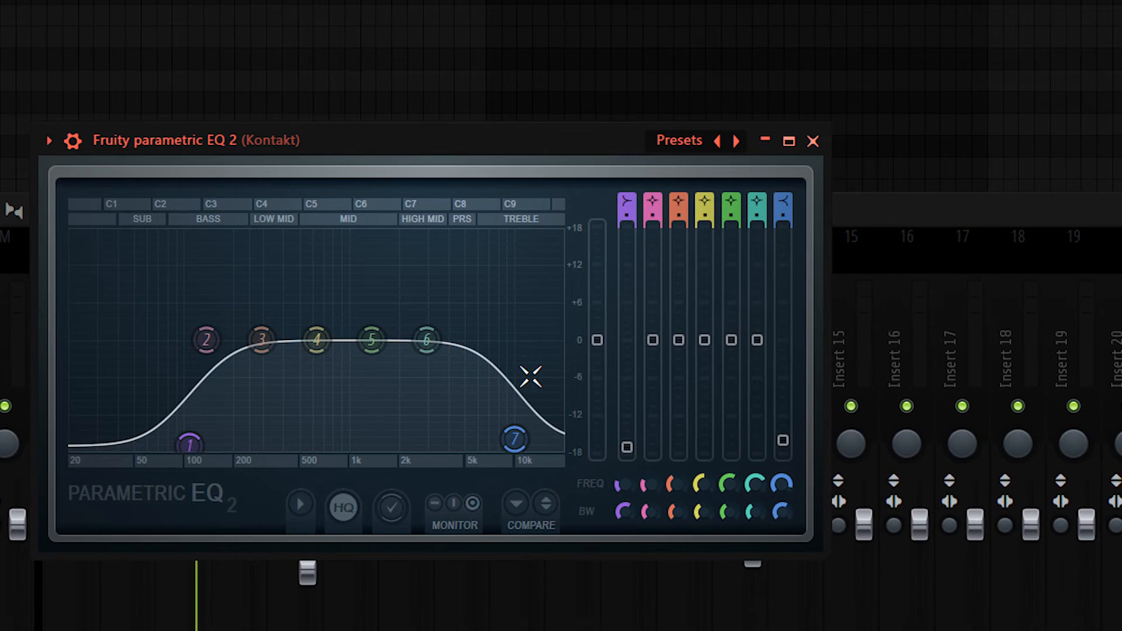
click(1074, 292)
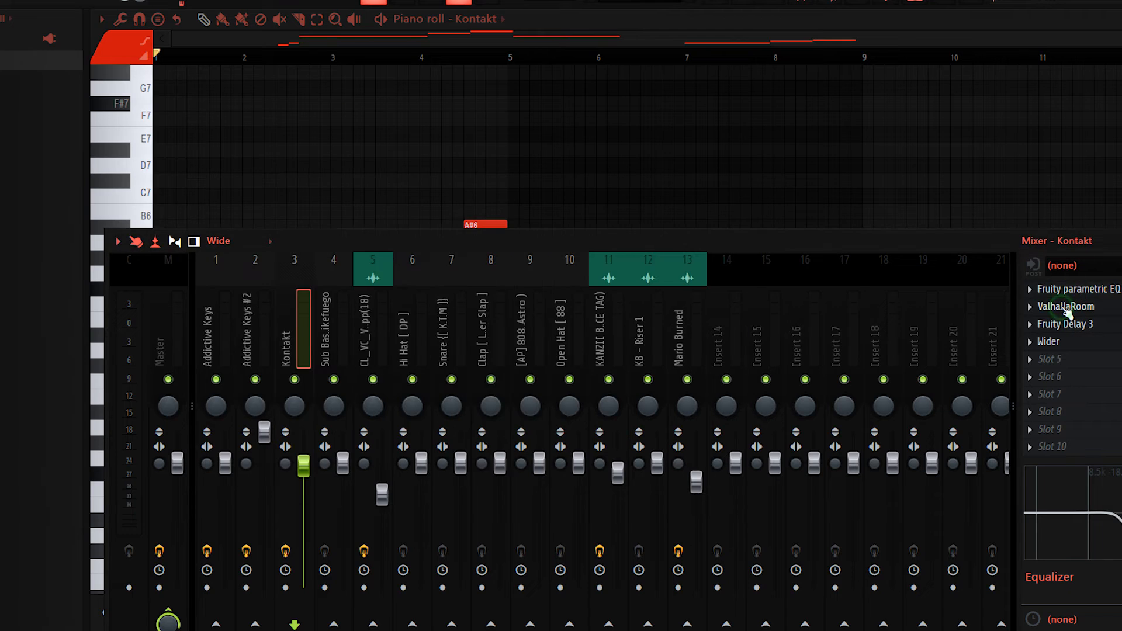
click(1066, 308)
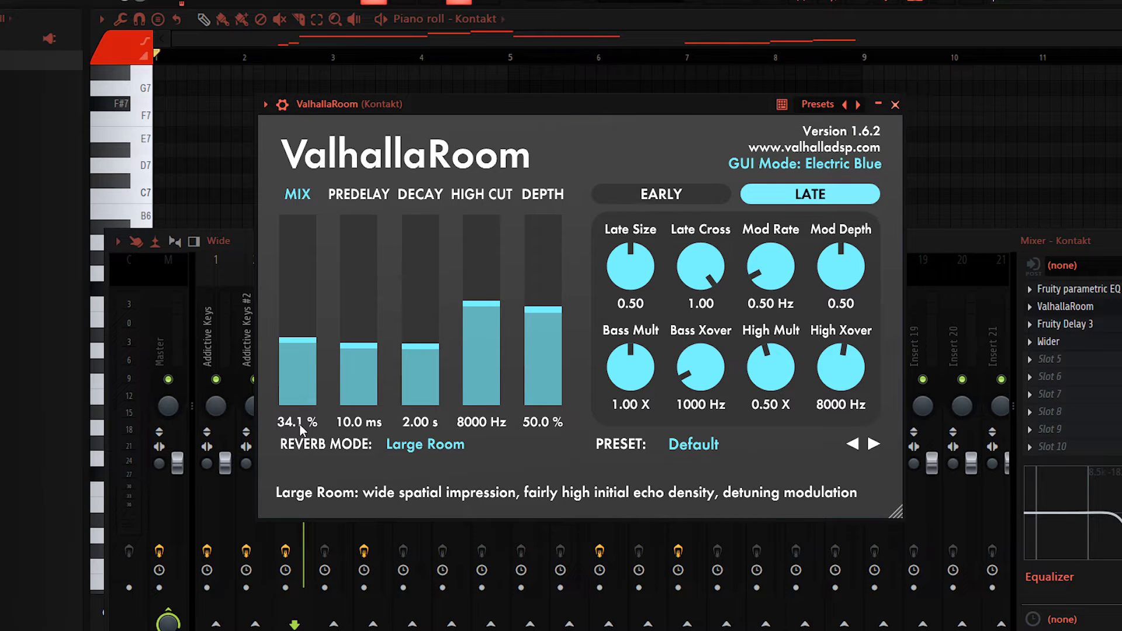
click(1079, 325)
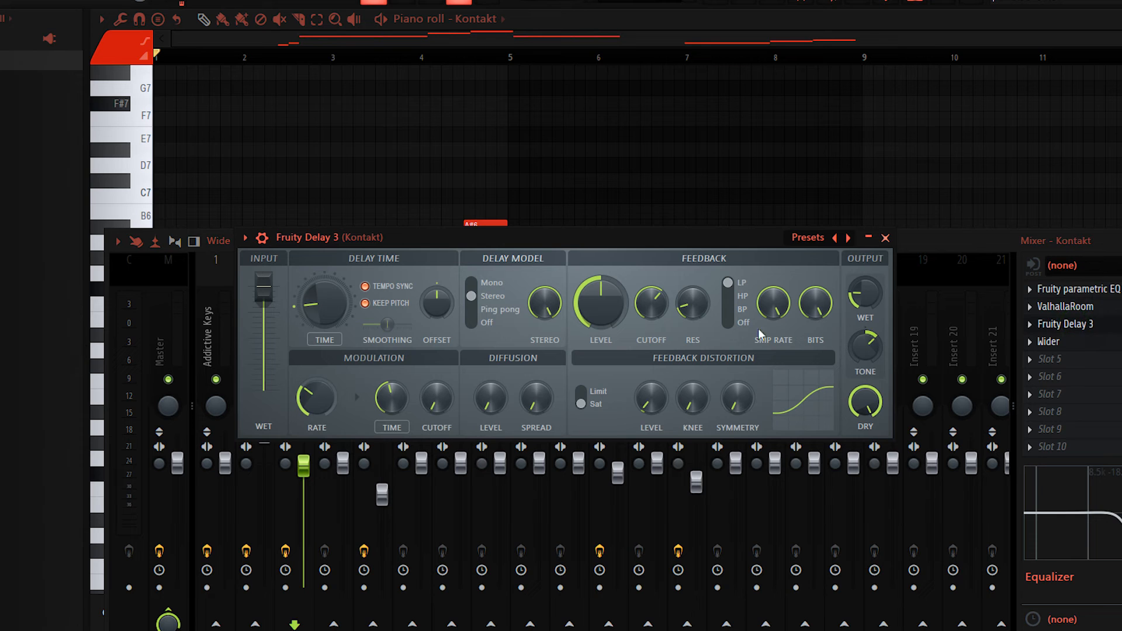
drag(549, 234, 554, 173)
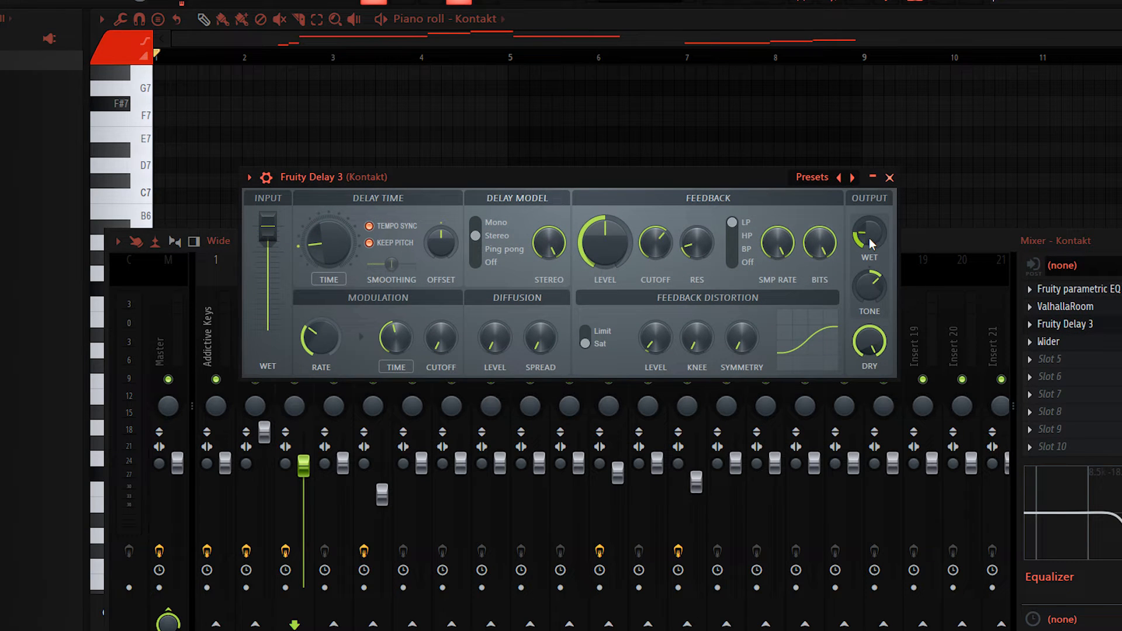
Step: Inspect the Wider settings on the Kontakt mixer track
click(1070, 323)
click(1071, 341)
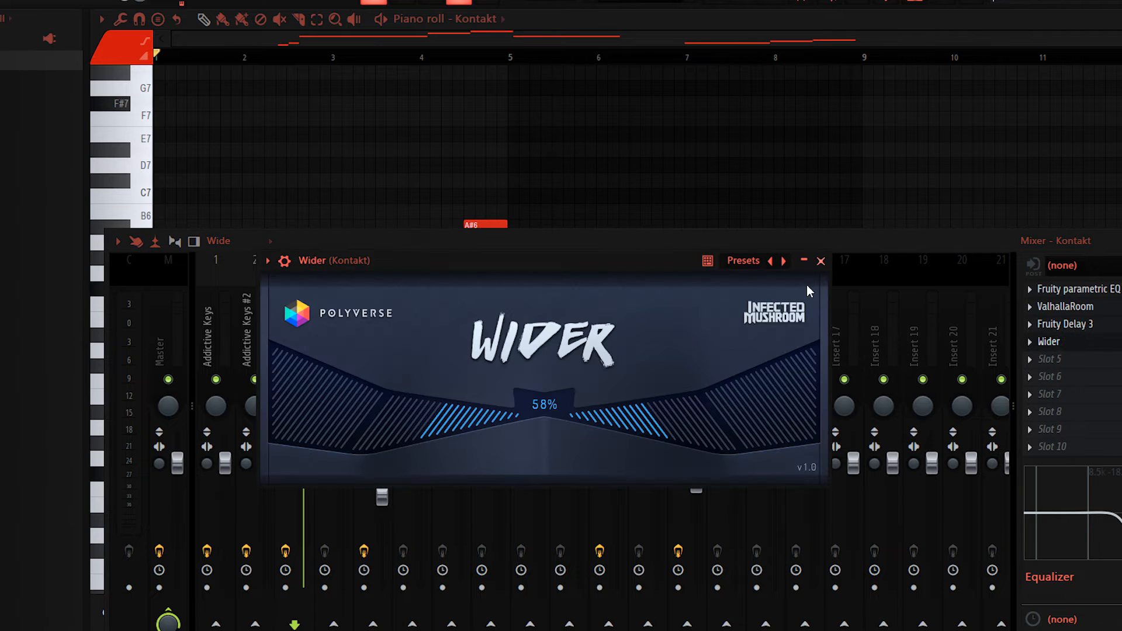
drag(496, 266, 546, 76)
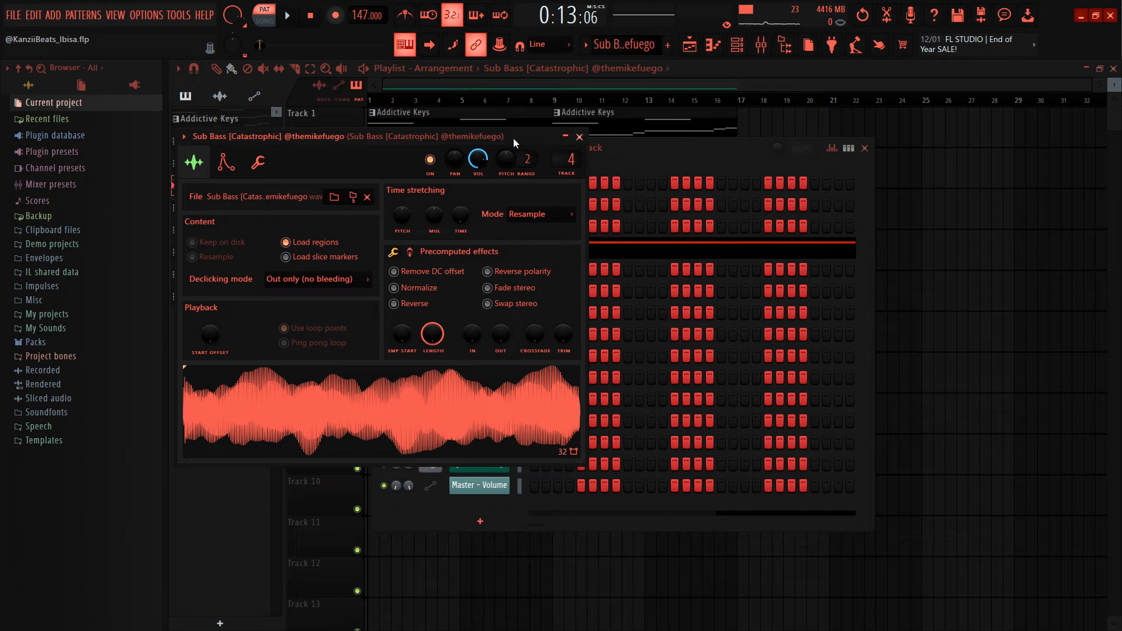
Step: Check the Sub Bass [Catastrophic] sampler channel and browse its source folder, Bass, in the ATL Culture Vol. 2 pack
drag(513, 138, 553, 146)
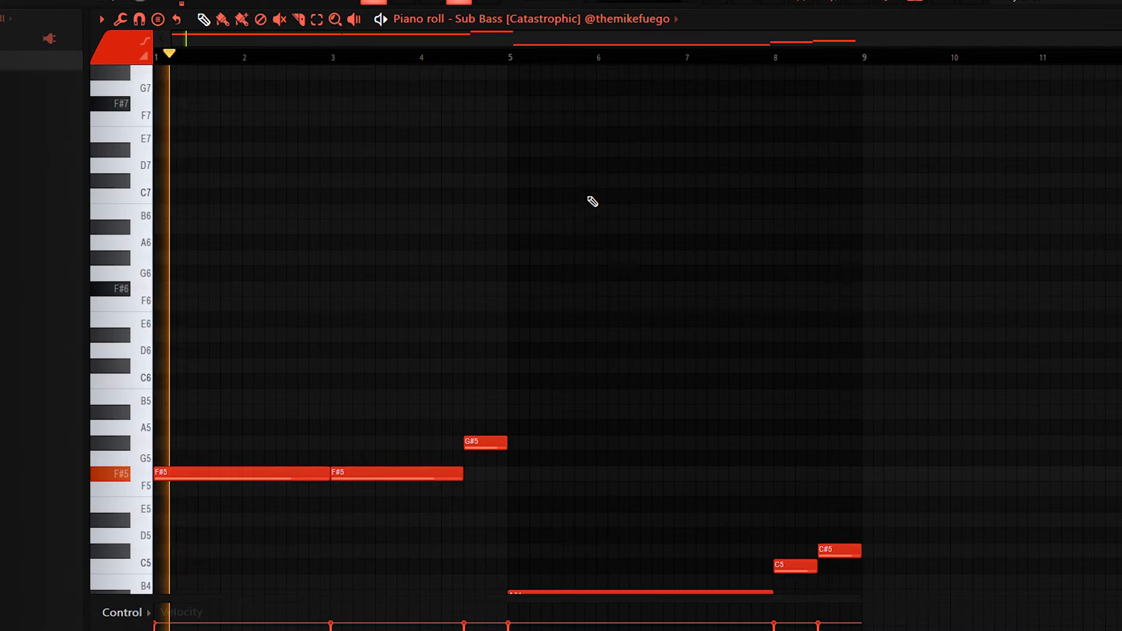
scroll(592, 201, down, 5)
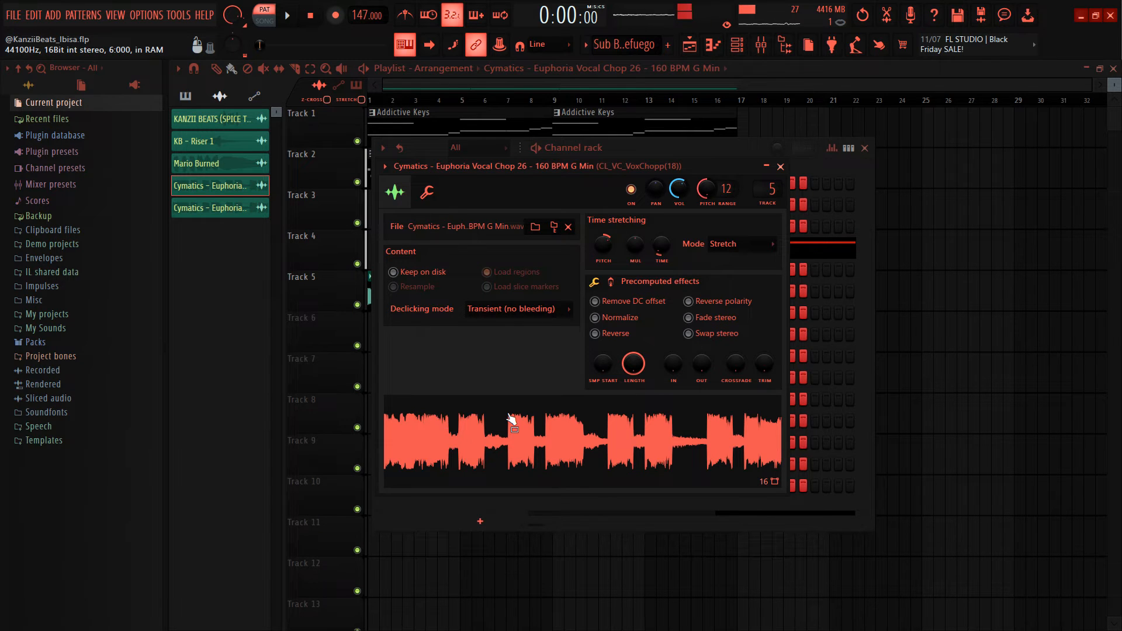
Step: Inspect the Fruity parametric EQ 2 curve and its preset list on the CL_VC_VoxChopp(18) vocal chop mixer track
click(762, 47)
click(1007, 297)
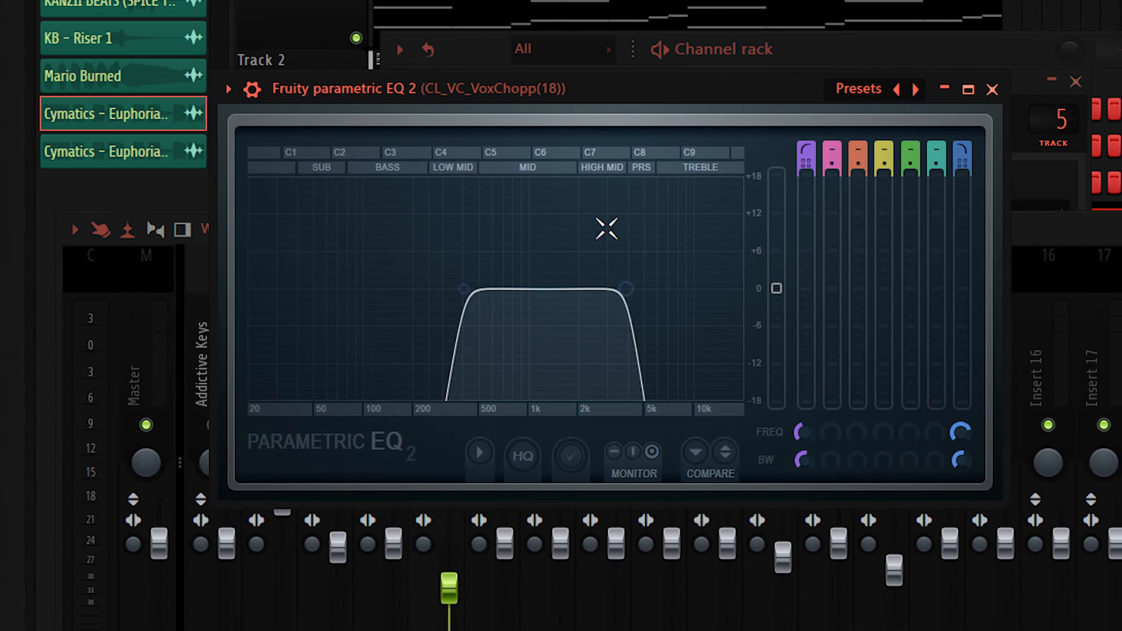
click(887, 91)
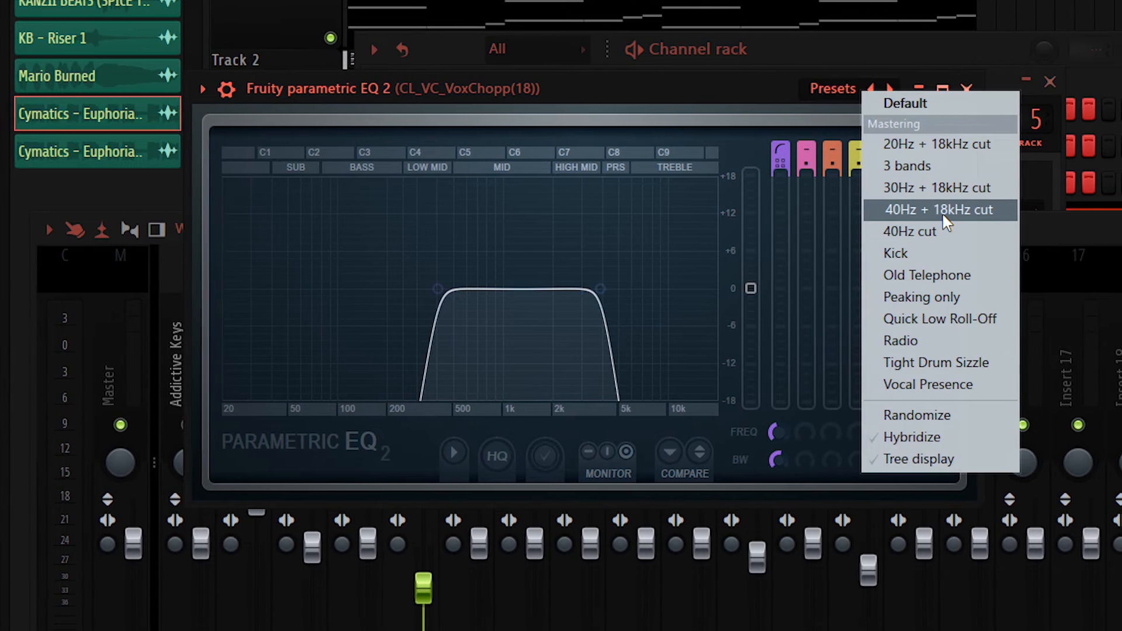
click(560, 98)
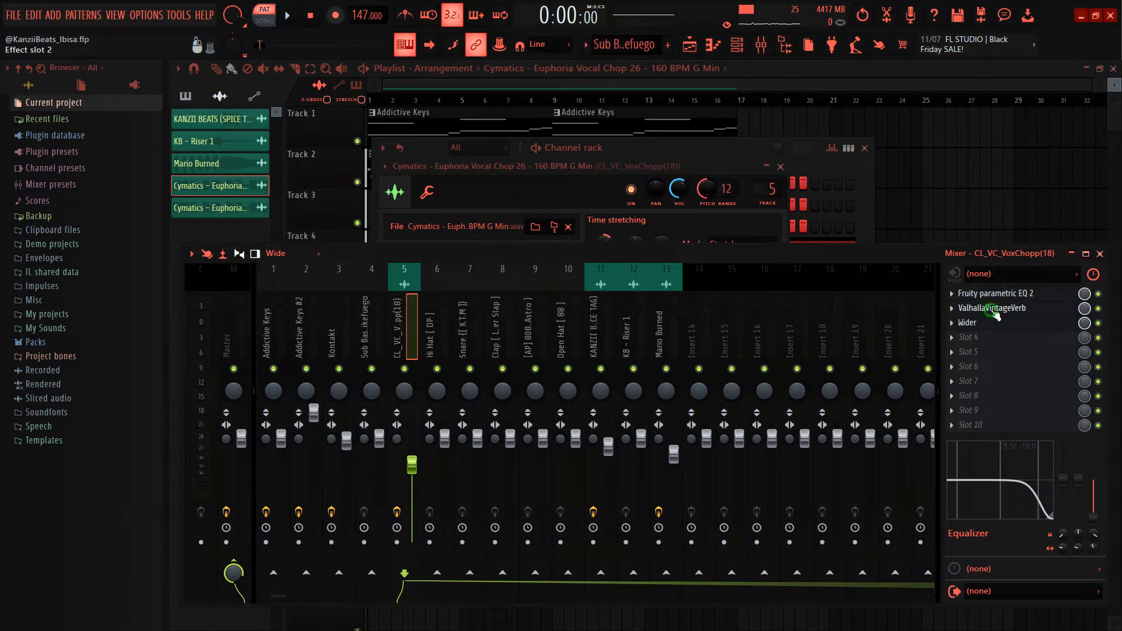
Step: Inspect the ValhallaVintageVerb and Wider settings on the vocal chop mixer track
click(993, 309)
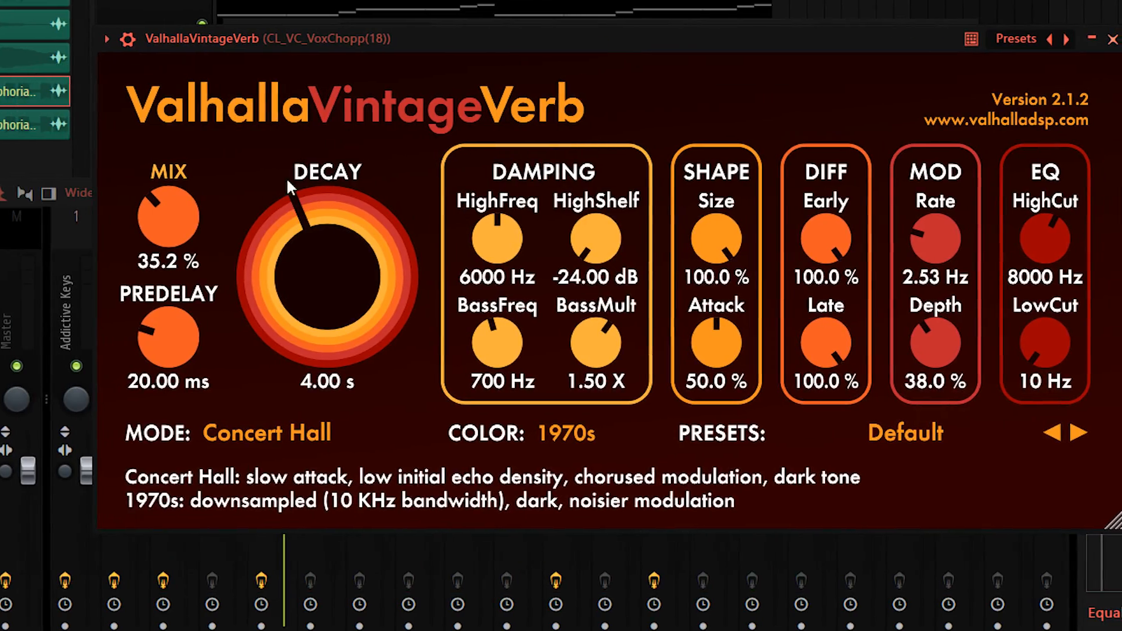
mouse_move(134, 252)
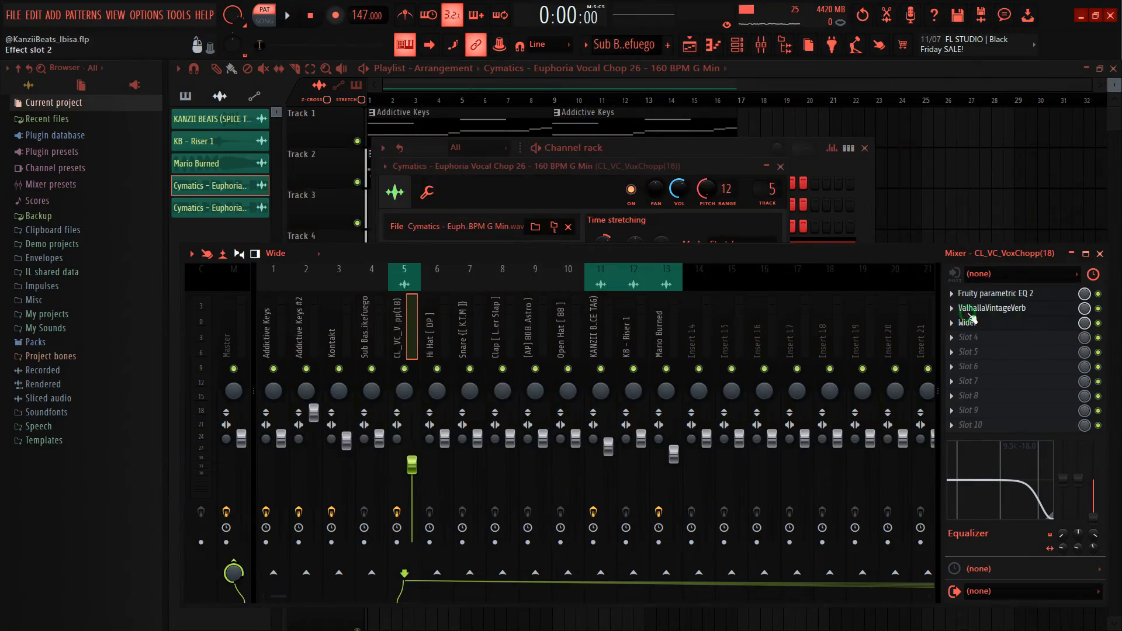
click(985, 321)
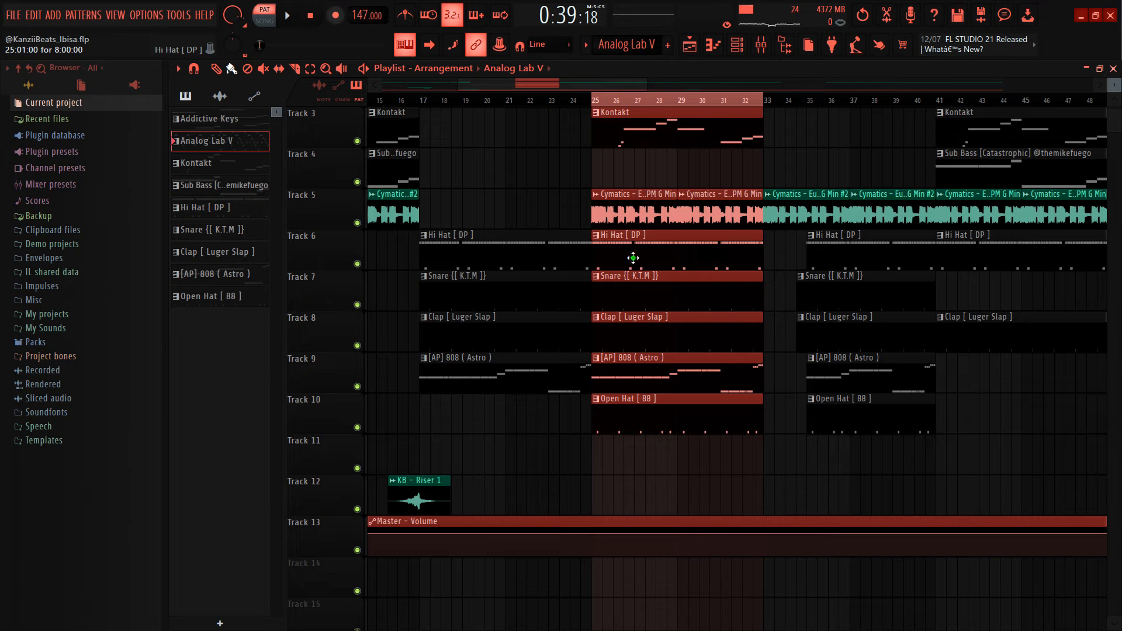
Step: Play the Hi Hat [ DP ] pattern and examine its notes in the piano roll
key(space)
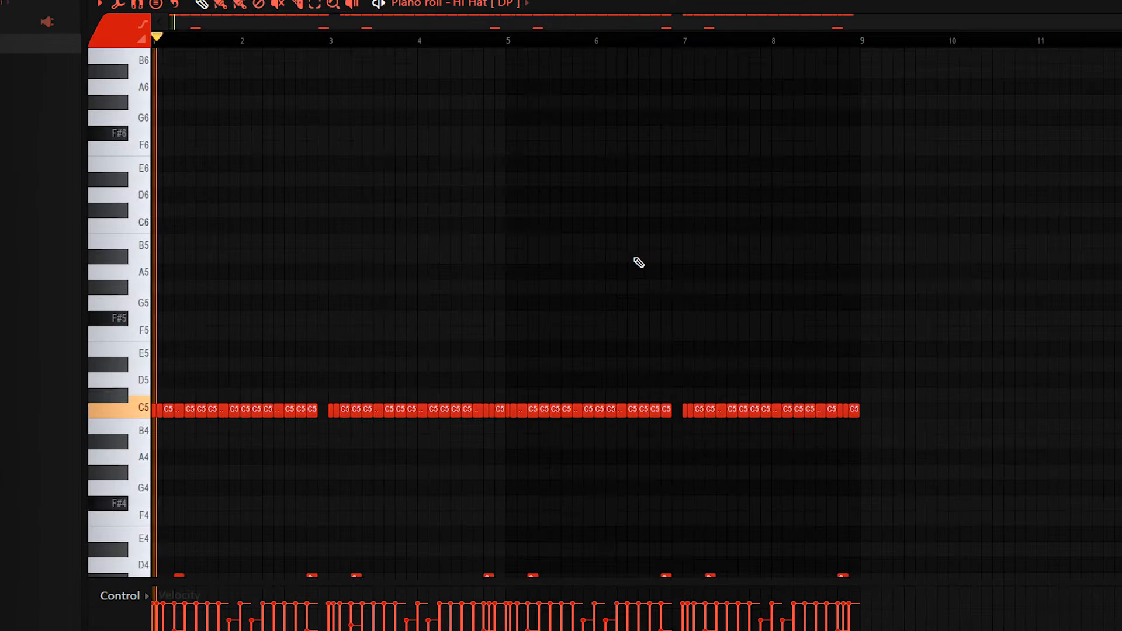
scroll(610, 266, down, 3)
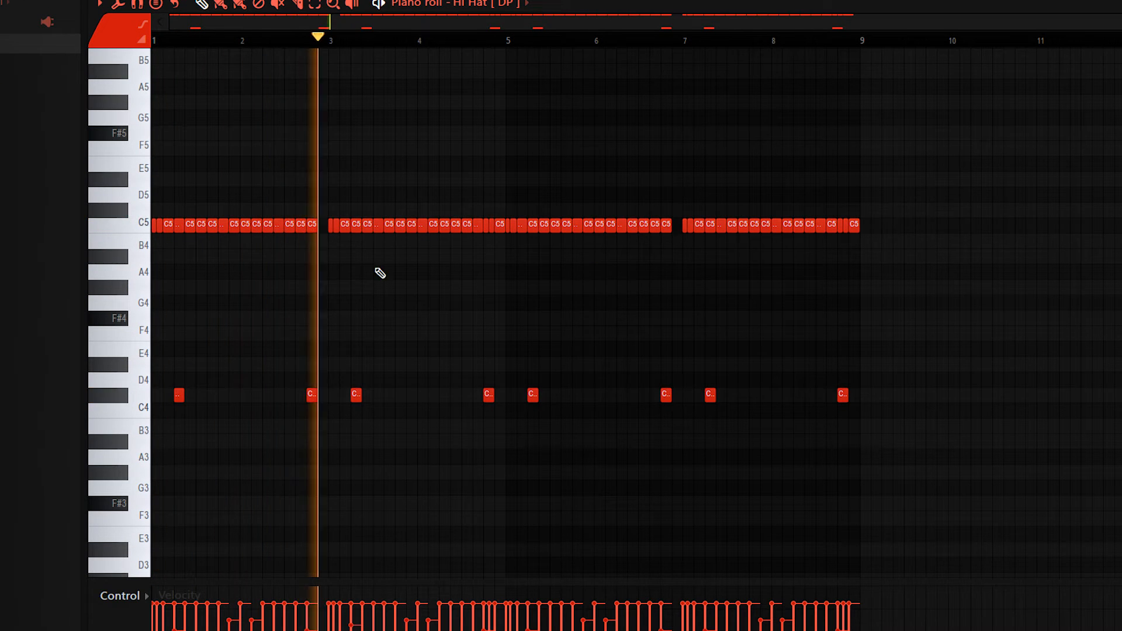
scroll(251, 272, down, 3)
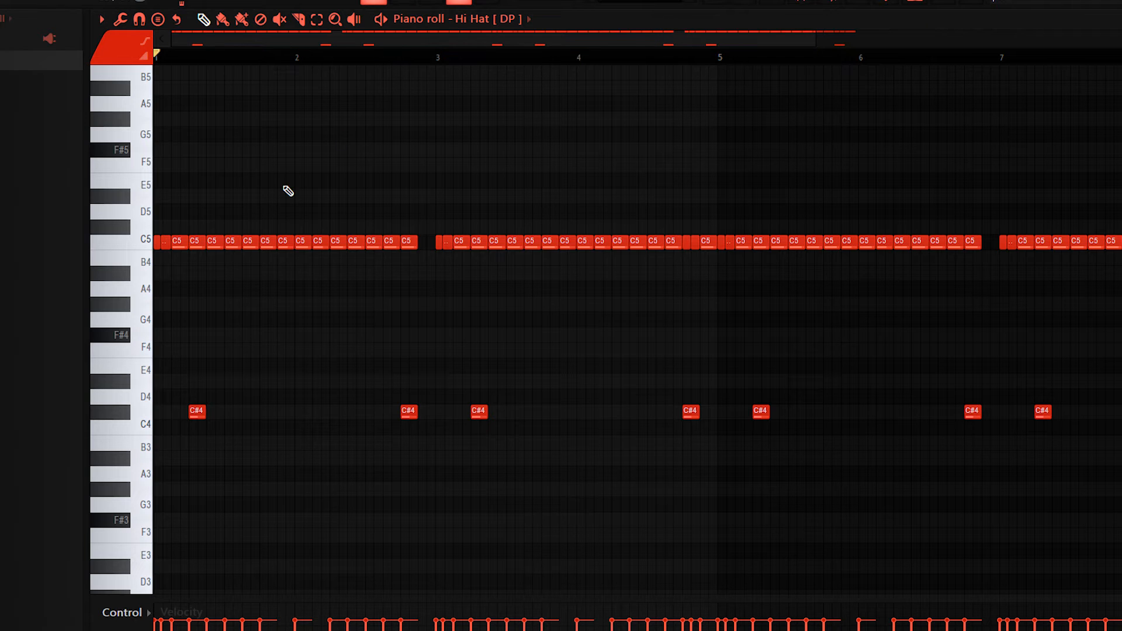
Step: Examine the hi-hat pattern's opening notes, the gap before bar 3 and the lower C#4 hits up close
scroll(129, 264, up, 5)
scroll(164, 253, down, 5)
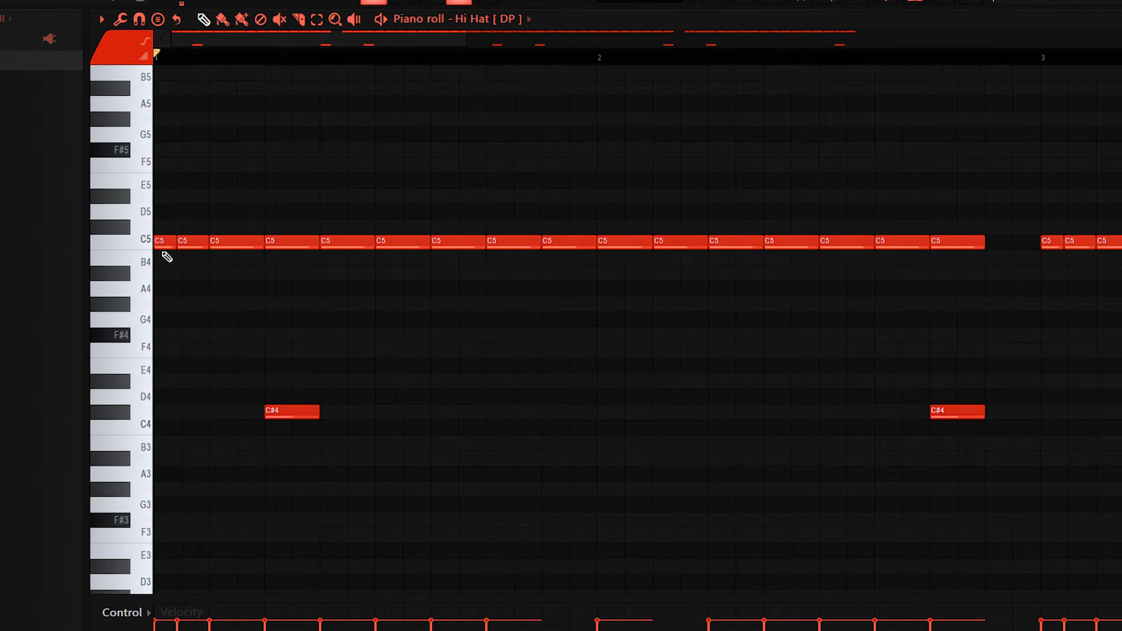
scroll(453, 223, up, 4)
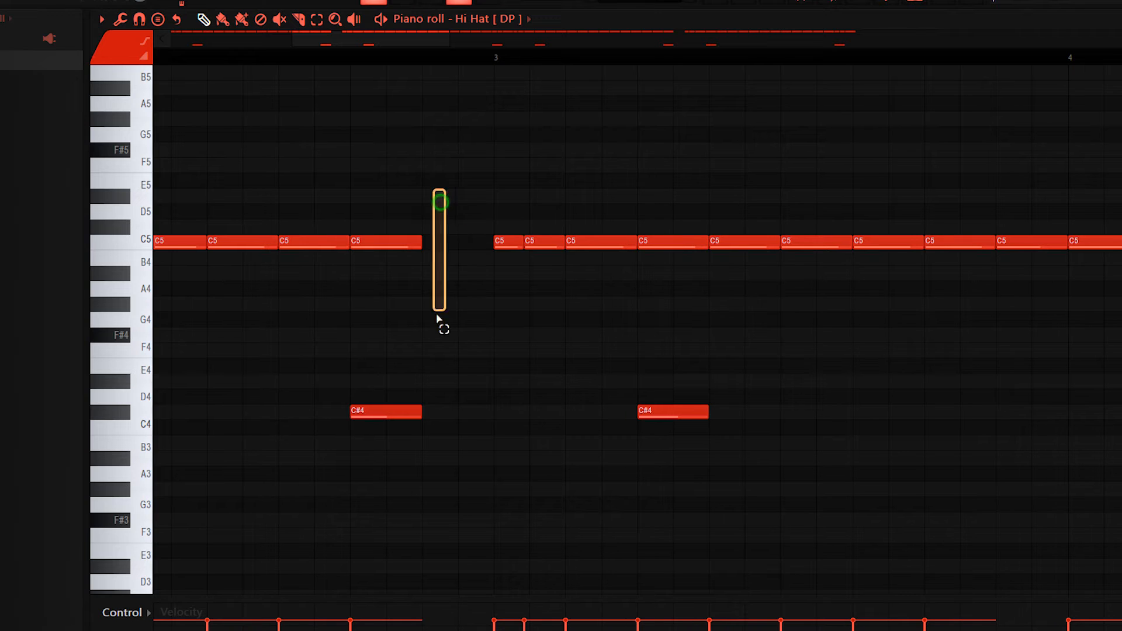
drag(437, 316, 475, 389)
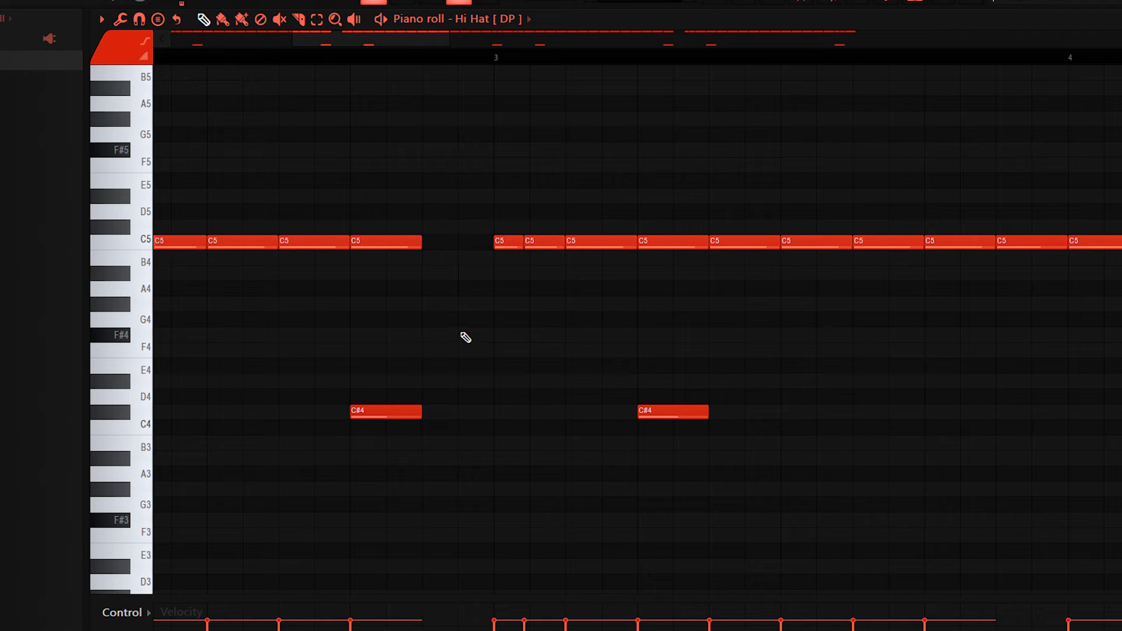
mouse_move(448, 187)
mouse_down()
mouse_move(481, 337)
mouse_move(486, 324)
mouse_up()
scroll(485, 324, down, 5)
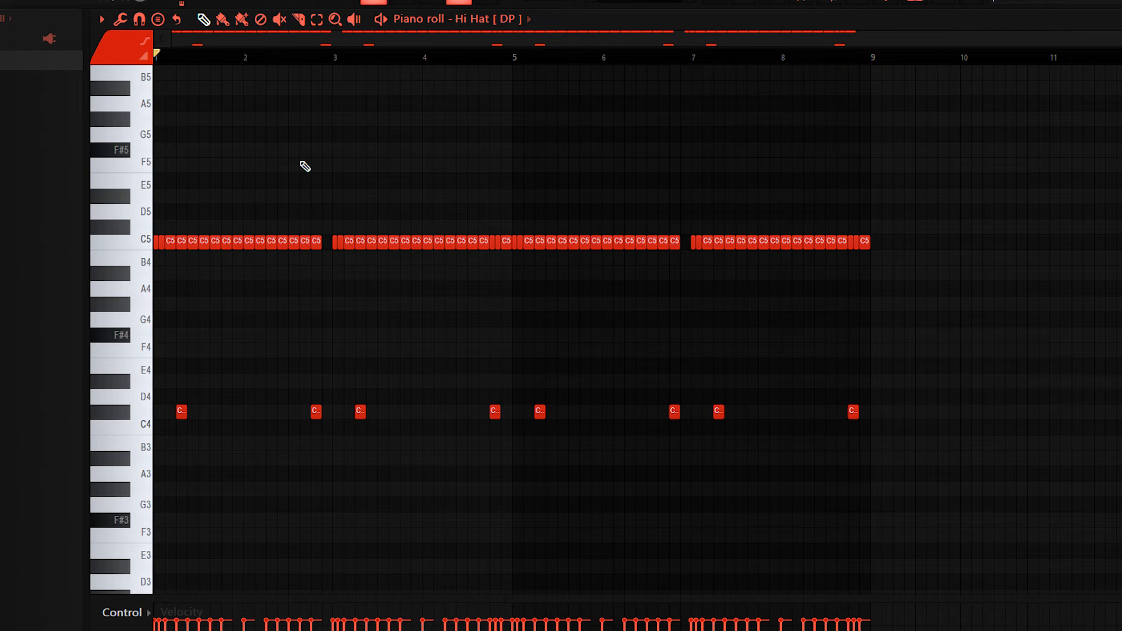
scroll(395, 224, up, 1)
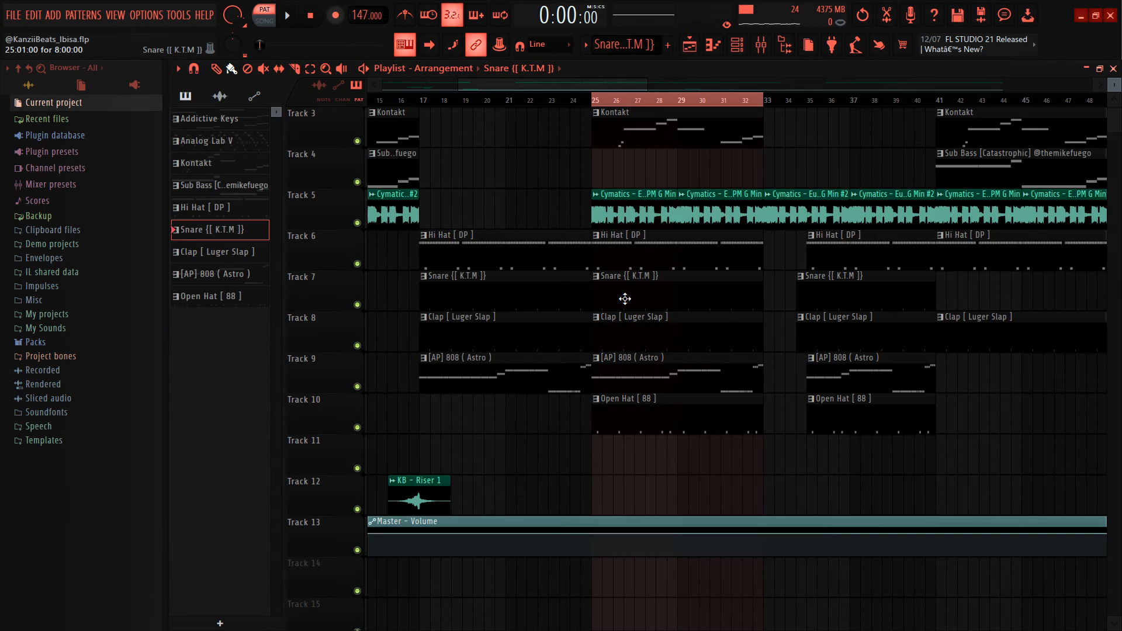
Step: Play and examine the Snare [[ K.T.M ]] and Clap [ Luger Slap ] patterns in the piano roll
double_click(626, 298)
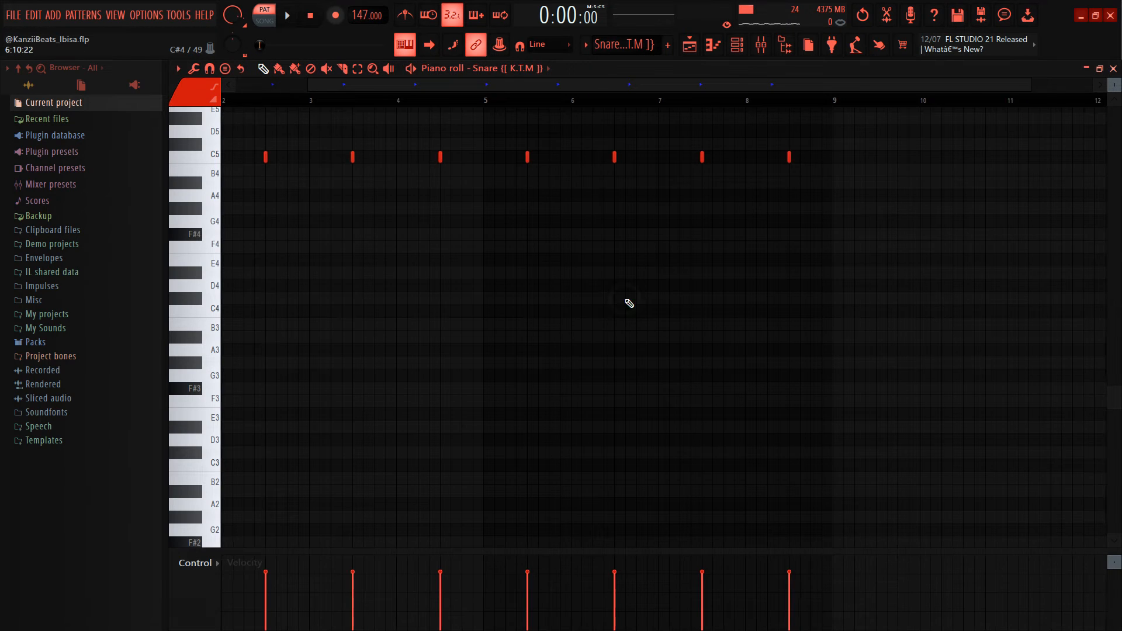
key(space)
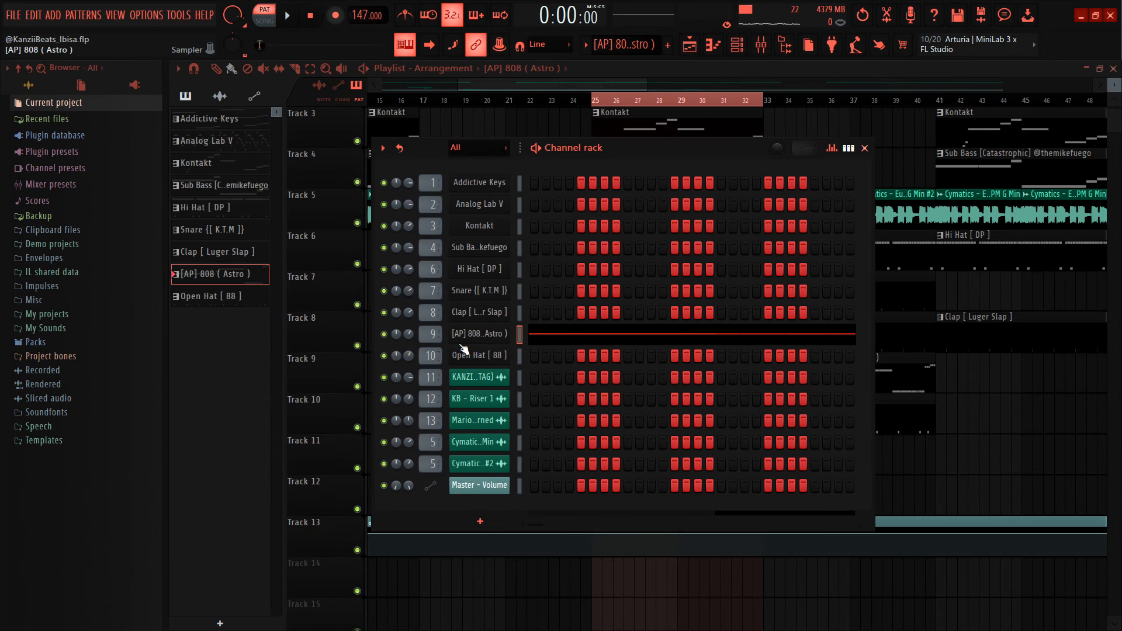
Step: Play the [AP] 808 ( Astro ) pattern and examine its notes in the piano roll
click(470, 345)
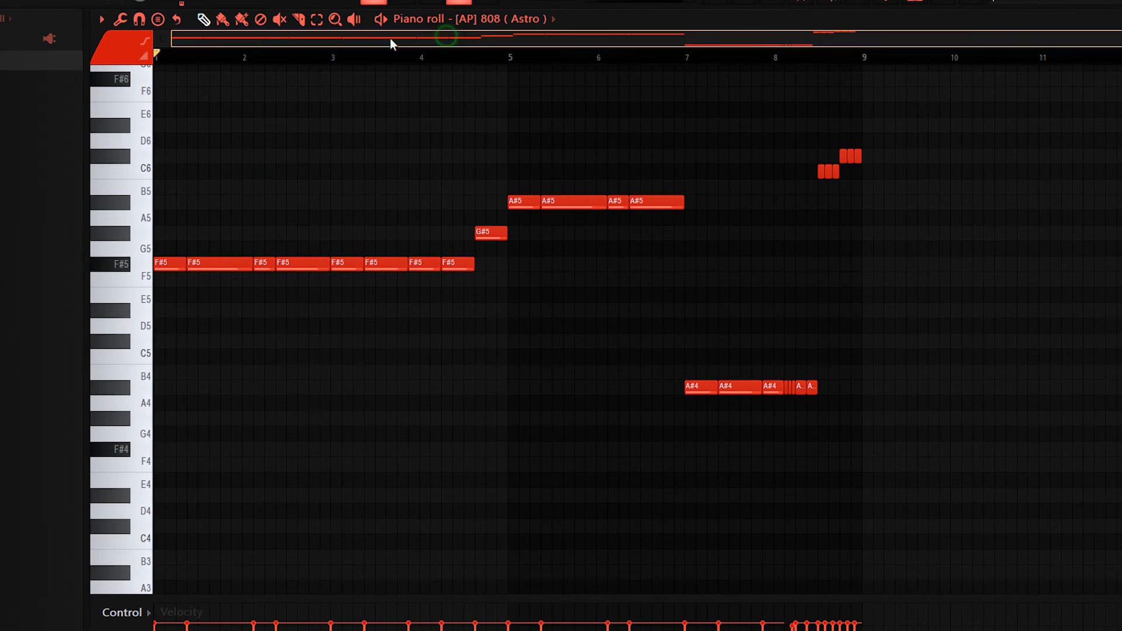
key(space)
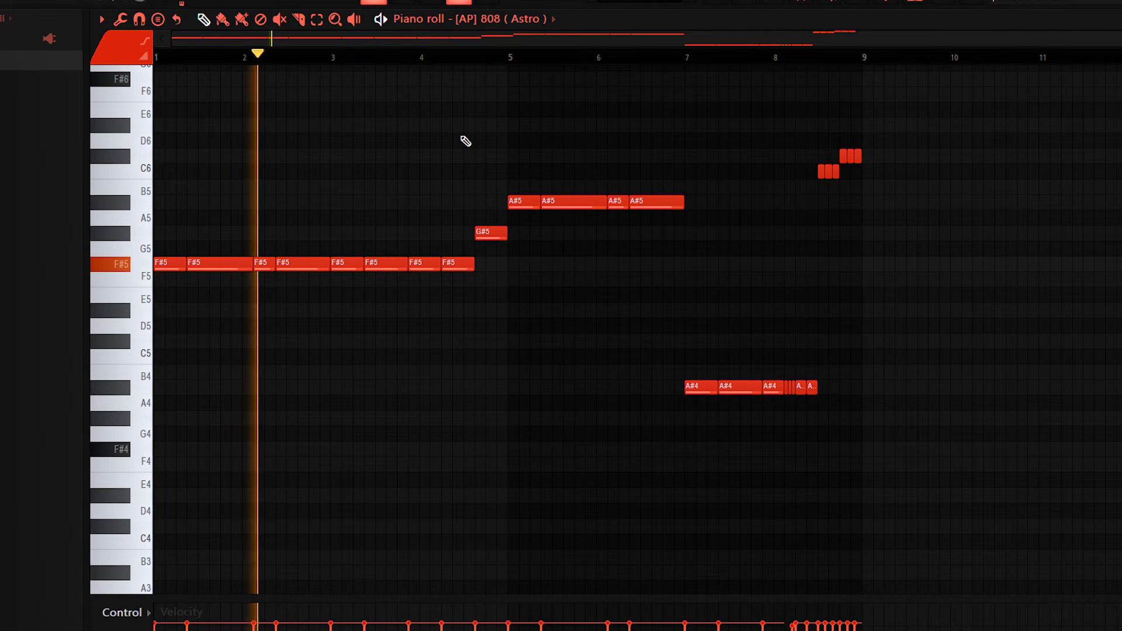
scroll(677, 239, up, 2)
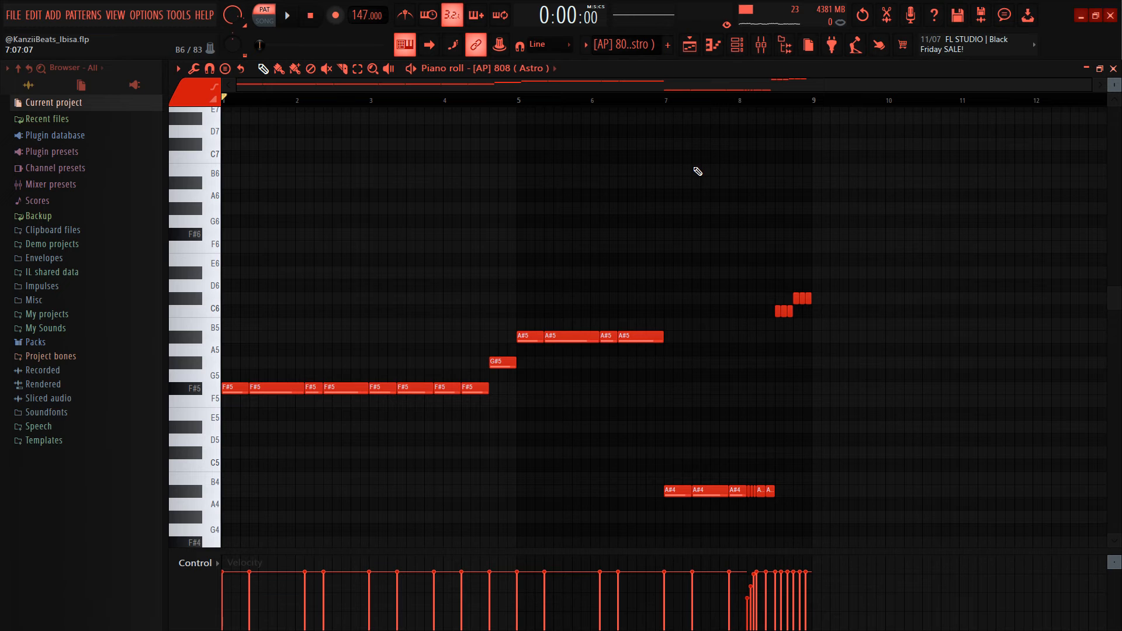
Step: Return to the playlist and bring up the Open Hat [ 88 ] pattern in the piano roll to examine its notes
click(747, 45)
click(754, 334)
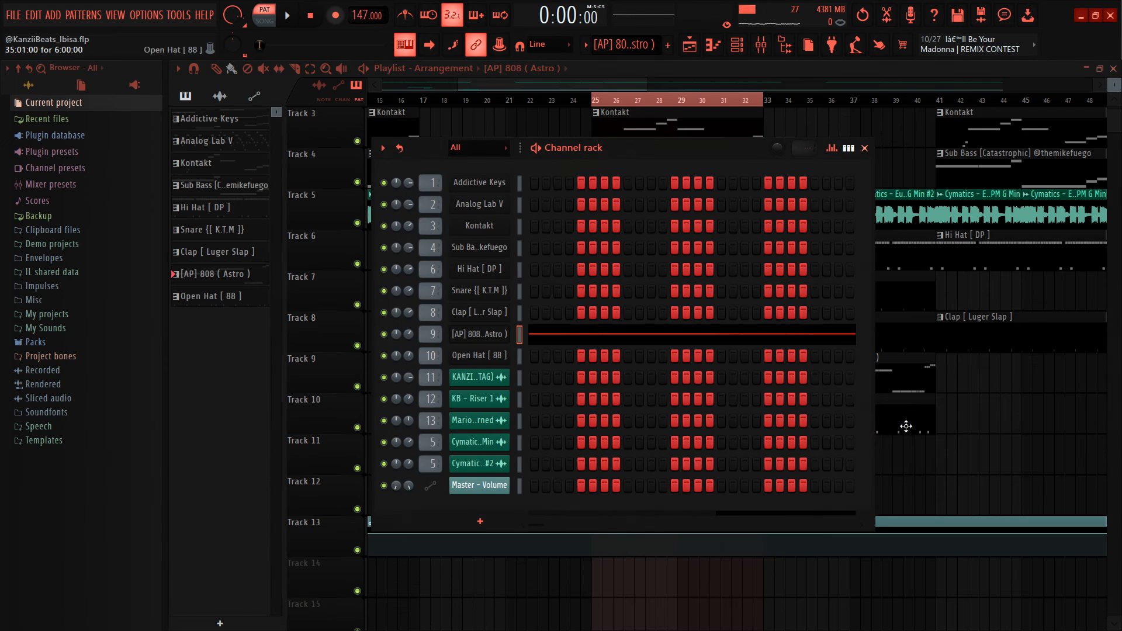
right_click(921, 481)
double_click(692, 419)
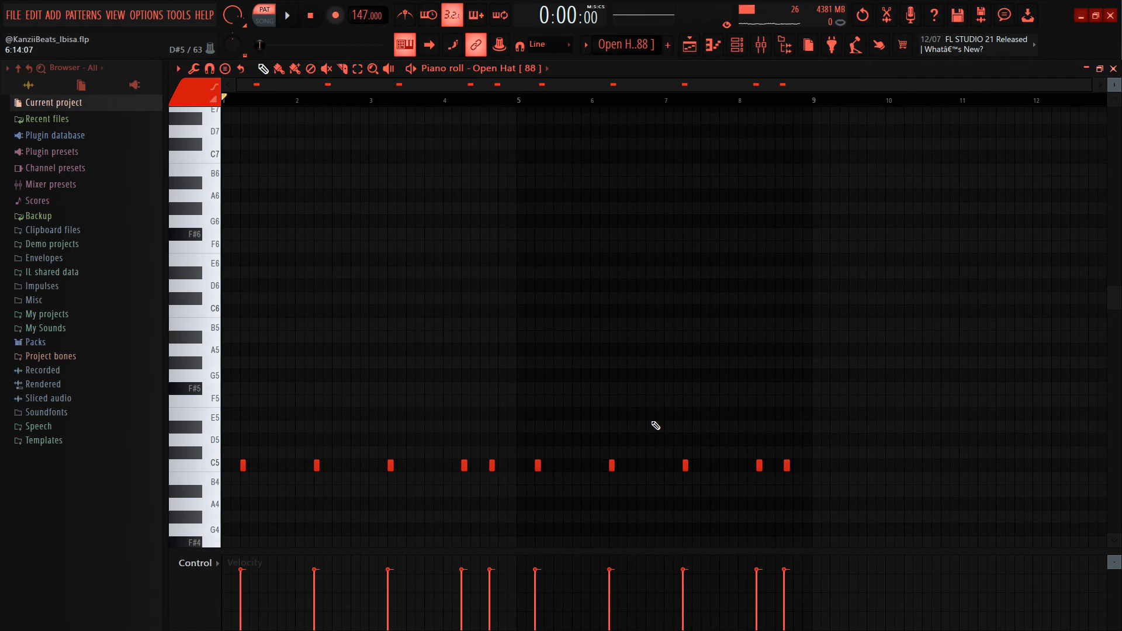